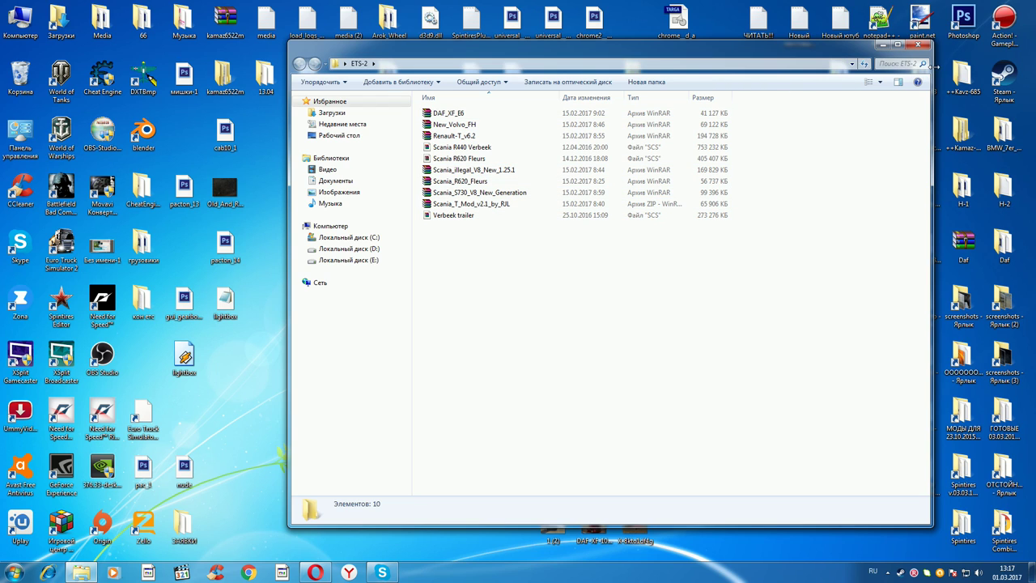
Step: Close the ETS-2 folder and open the Volvo_FH16_540_Fisotrans_v2___Trailer archive from the ETC-2 desktop folder
{"action": "left_click", "coordinate": [917, 45]}
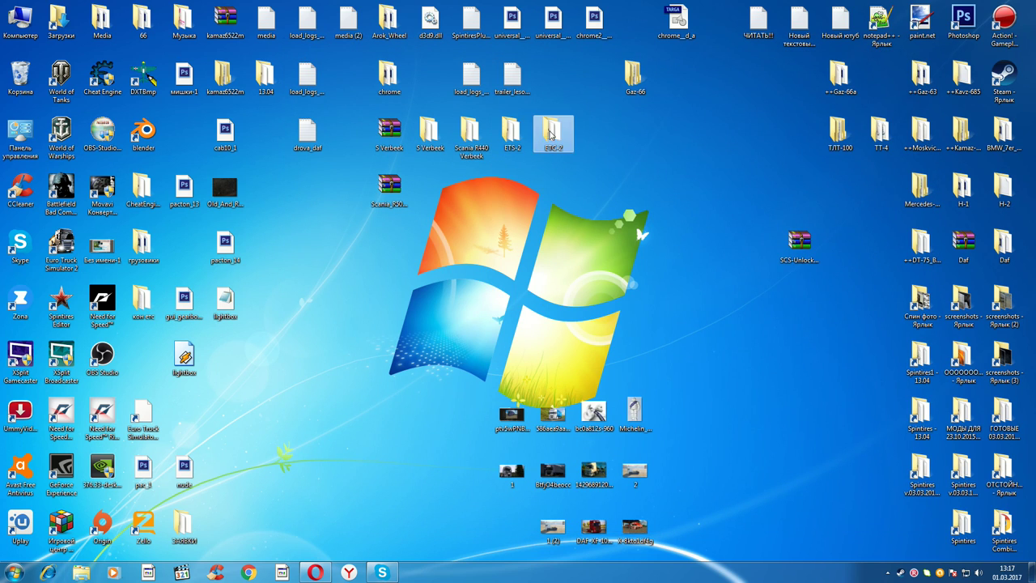
{"action": "double_click", "coordinate": [551, 136]}
{"action": "left_click_drag", "start_coordinate": [531, 17], "coordinate": [502, 78]}
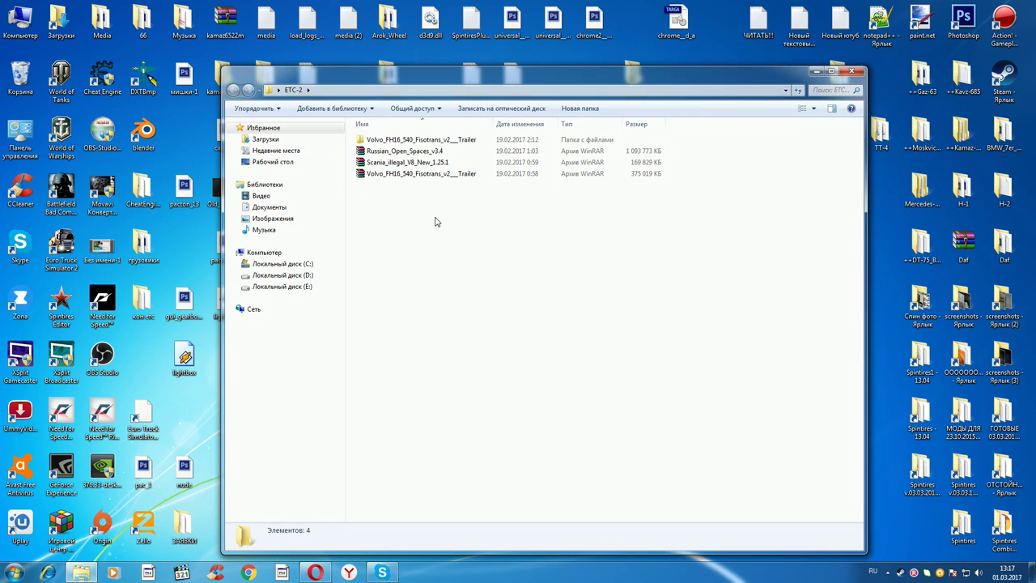
{"action": "left_click", "coordinate": [399, 176]}
{"action": "double_click", "coordinate": [403, 174]}
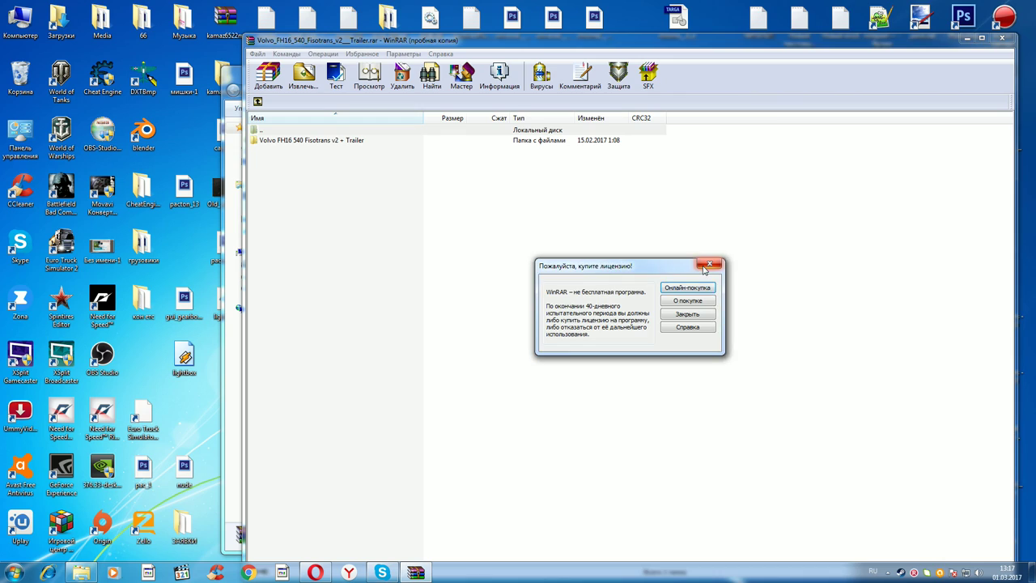
{"action": "left_click", "coordinate": [688, 302]}
Step: Try to open Volvo FH16 540 Fisotrans v2.scs from the Volvo FH16 540 Fisotrans v2 + Trailer folder inside the archive
{"action": "double_click", "coordinate": [299, 141]}
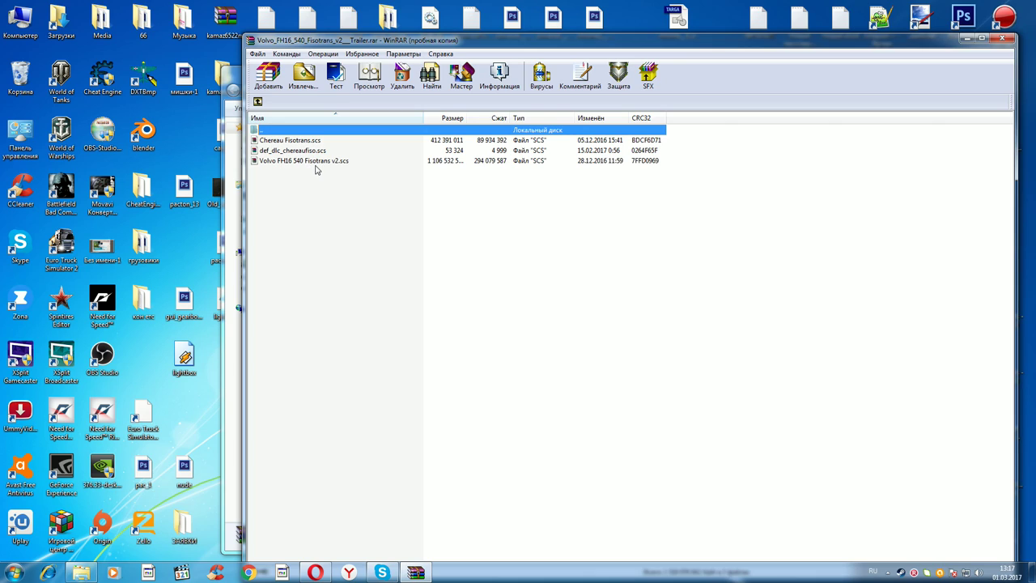
{"action": "double_click", "coordinate": [310, 161]}
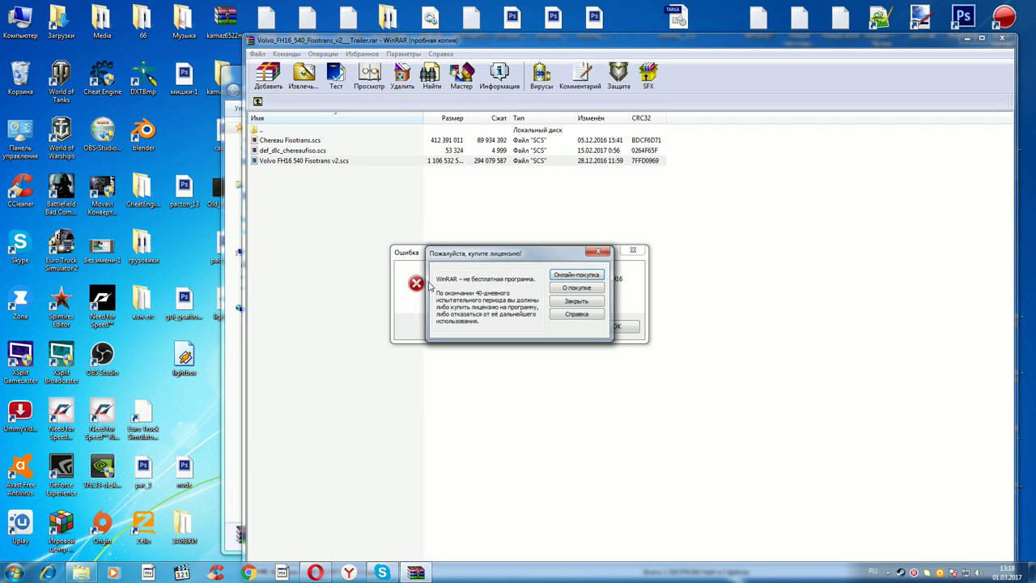
{"action": "left_click", "coordinate": [595, 255]}
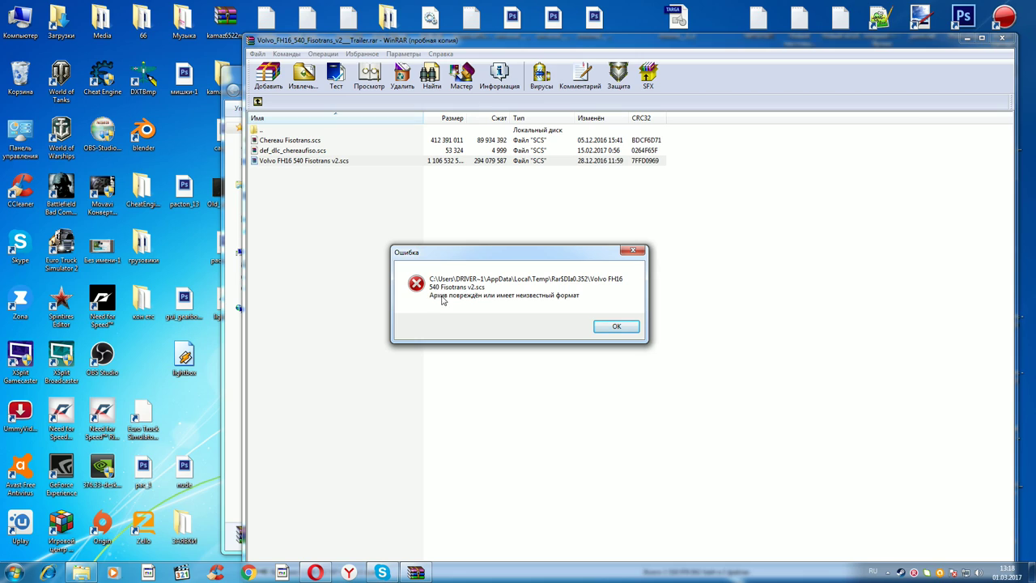
{"action": "left_click", "coordinate": [610, 328]}
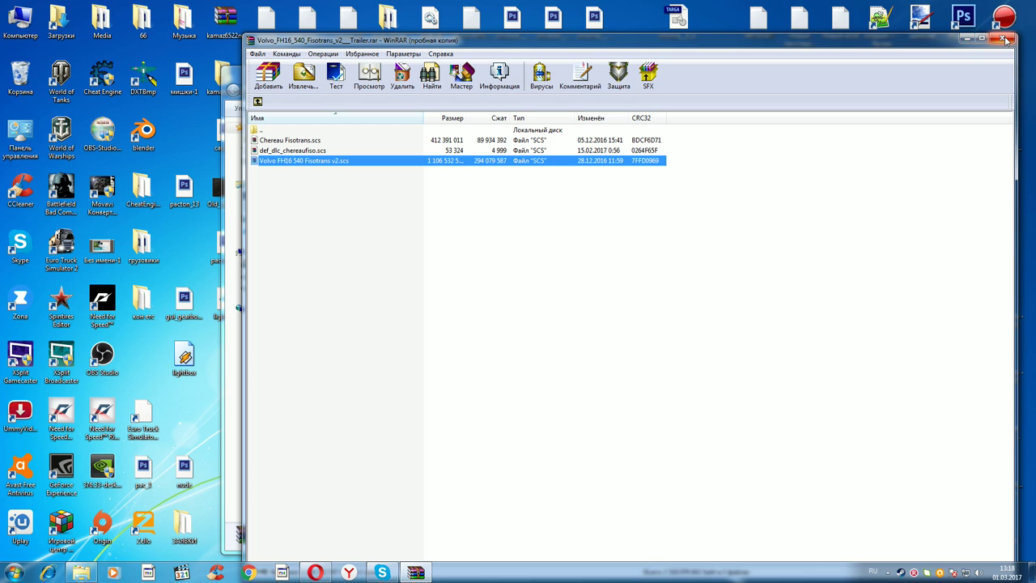
Step: Arrange the archive window and the ETC-2 folder window so the SCS-Unlocker archive on the desktop is uncovered
{"action": "left_click_drag", "start_coordinate": [892, 47], "coordinate": [705, 176]}
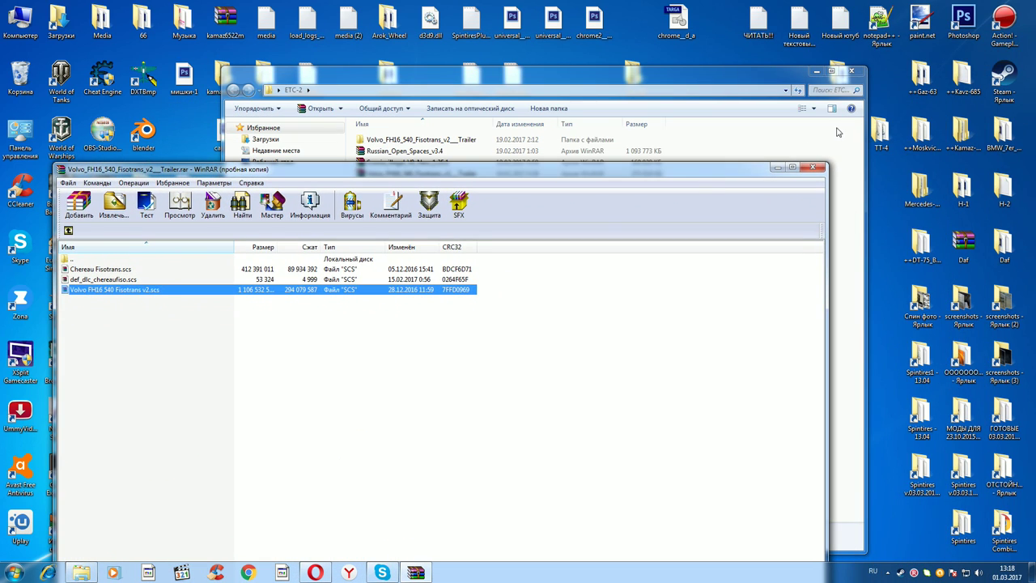
{"action": "left_click_drag", "start_coordinate": [719, 76], "coordinate": [578, 386]}
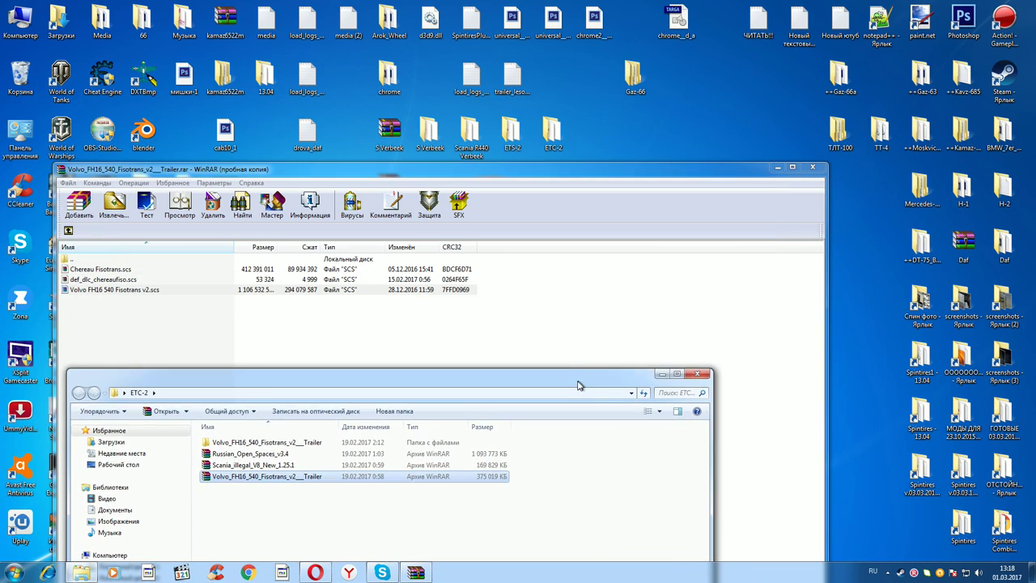
{"action": "left_click_drag", "start_coordinate": [615, 176], "coordinate": [676, 415]}
{"action": "left_click_drag", "start_coordinate": [465, 381], "coordinate": [403, 43]}
{"action": "left_click_drag", "start_coordinate": [680, 413], "coordinate": [568, 190]}
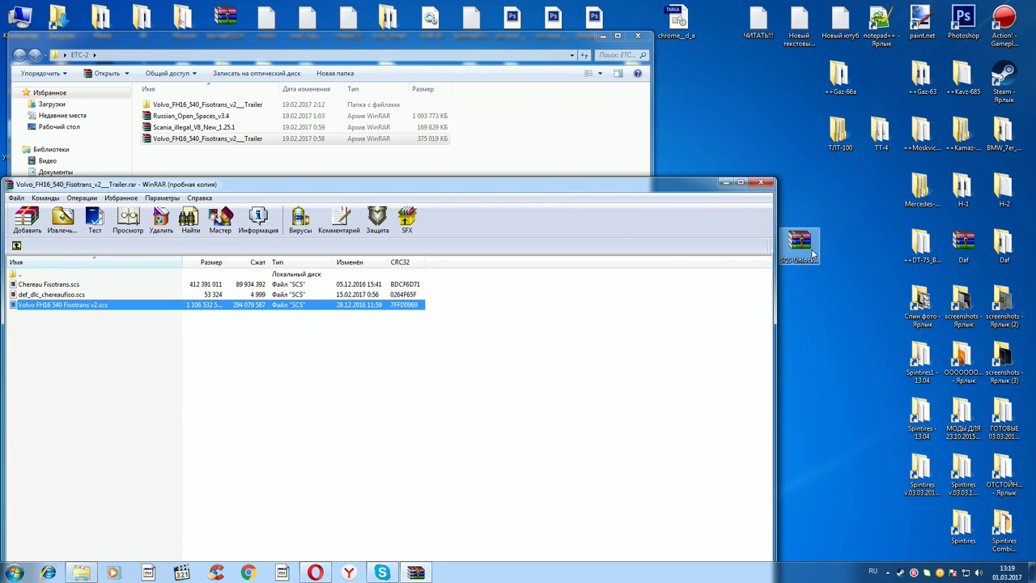
Step: Extract the SCS-Unlocker-1.1 desktop archive into its own folder and place that folder just above the archive
{"action": "left_click_drag", "start_coordinate": [814, 252], "coordinate": [847, 362]}
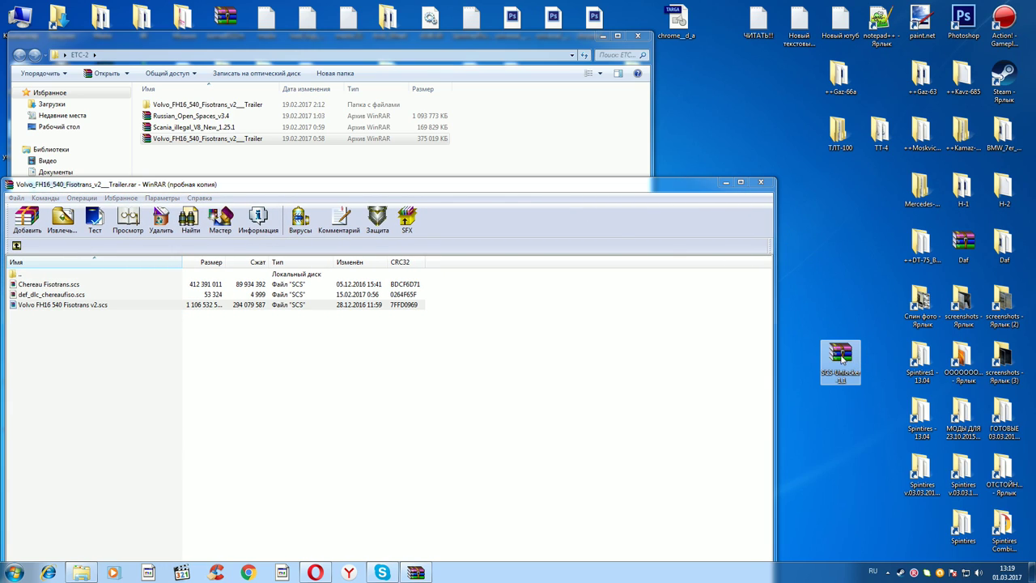
{"action": "right_click", "coordinate": [836, 356]}
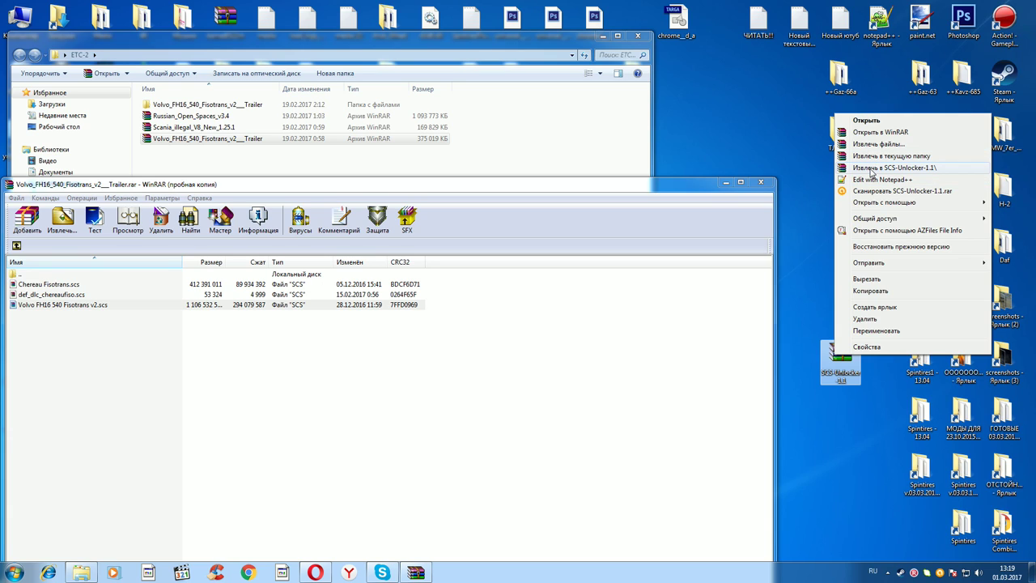
{"action": "left_click", "coordinate": [869, 168]}
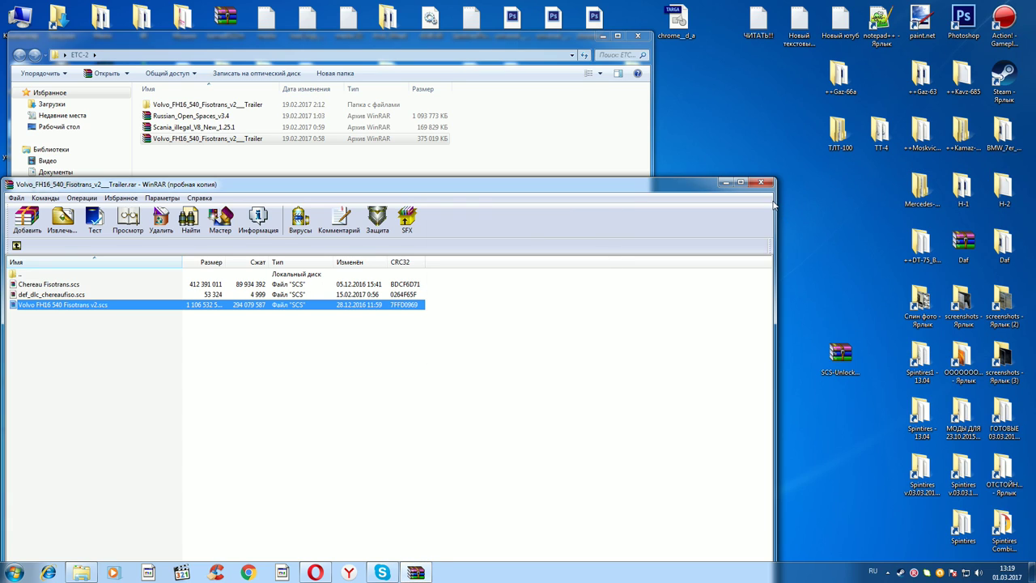
{"action": "left_click", "coordinate": [726, 183]}
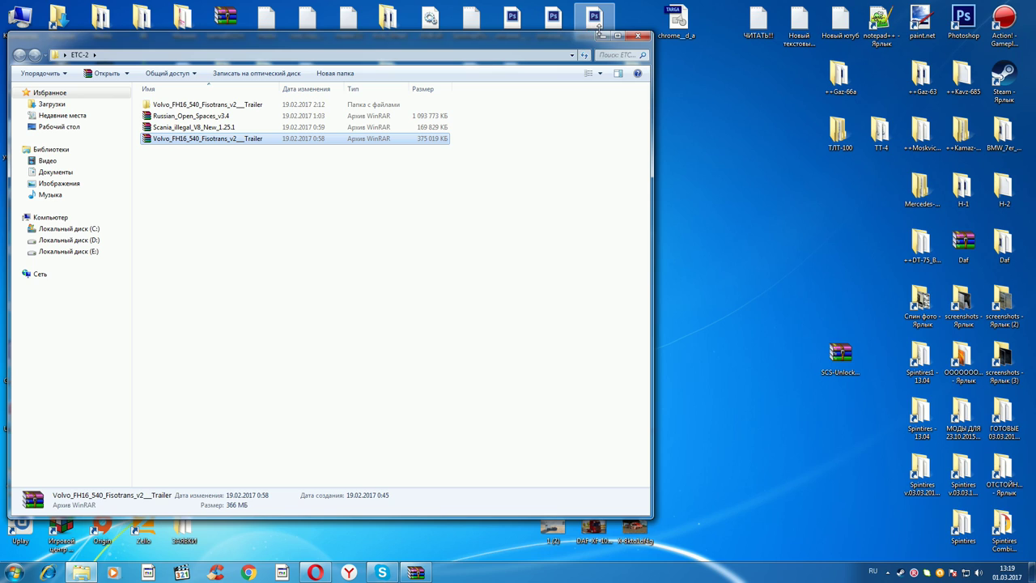
{"action": "left_click", "coordinate": [601, 34]}
{"action": "left_click_drag", "start_coordinate": [148, 358], "coordinate": [840, 304]}
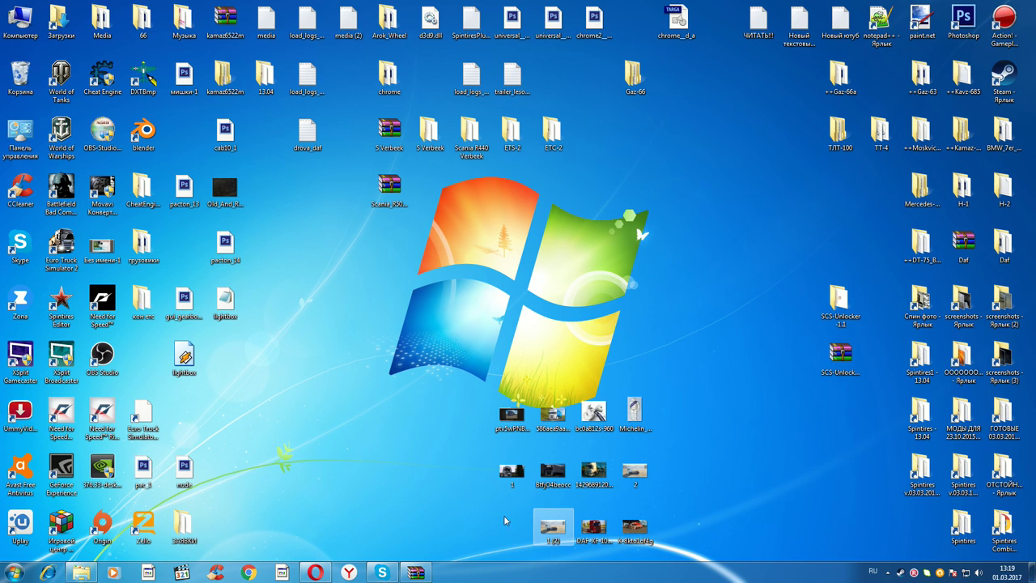
Step: Reopen the Volvo_FH16_540_Fisotrans_v2___Trailer archive from ETC-2 and position its window clear of the SCS-Unlocker-1.1 desktop folder
{"action": "left_click", "coordinate": [84, 572]}
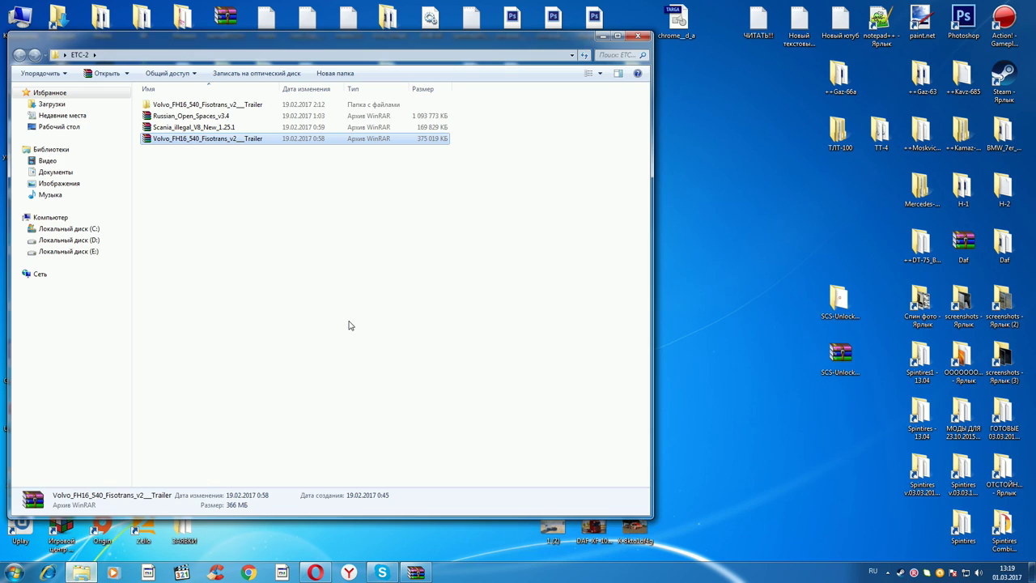
{"action": "double_click", "coordinate": [201, 140]}
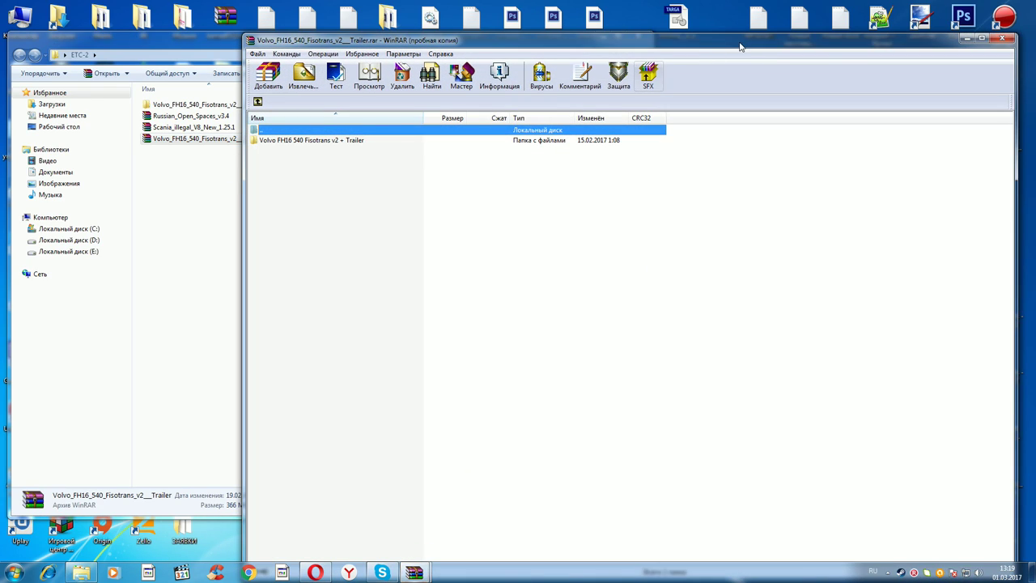
{"action": "left_click_drag", "start_coordinate": [729, 40], "coordinate": [522, 127]}
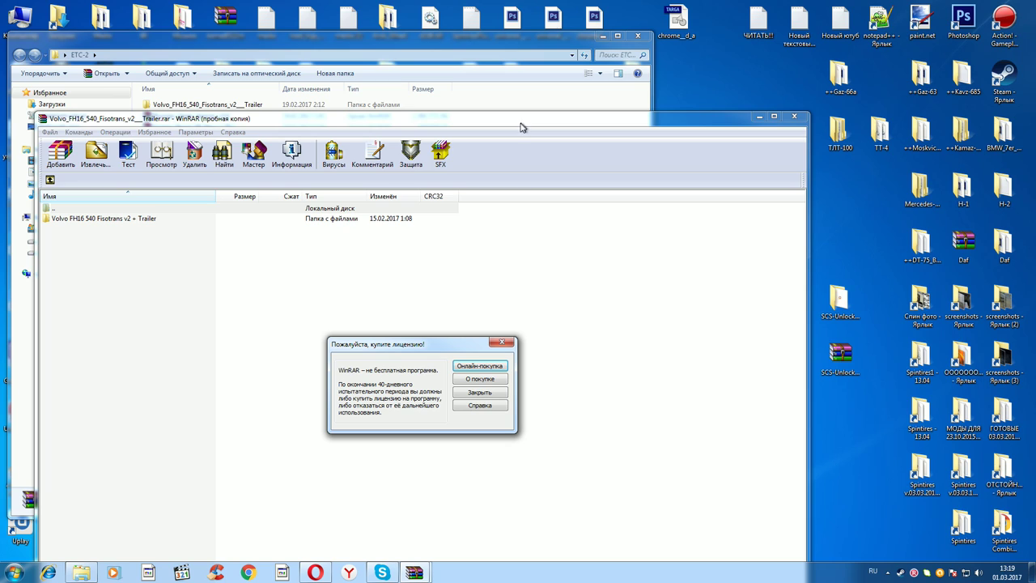
{"action": "left_click", "coordinate": [501, 342]}
{"action": "left_click_drag", "start_coordinate": [896, 56], "coordinate": [642, 171]}
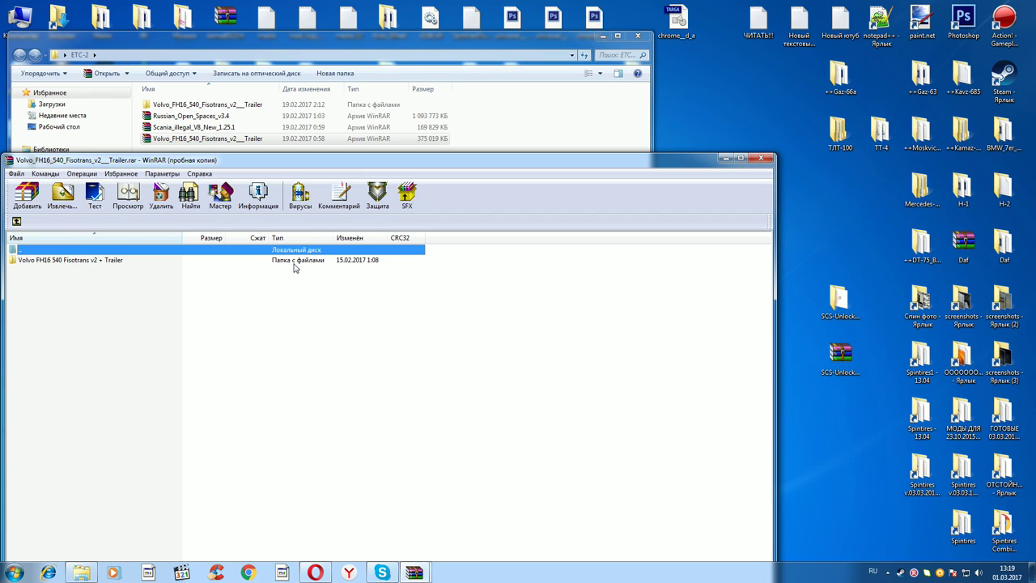
Step: Open the SCS-Unlocker-1.1 folder beside the archive window and extract the SCS Unlocker 1.1 Source archive into its own folder
{"action": "double_click", "coordinate": [839, 303]}
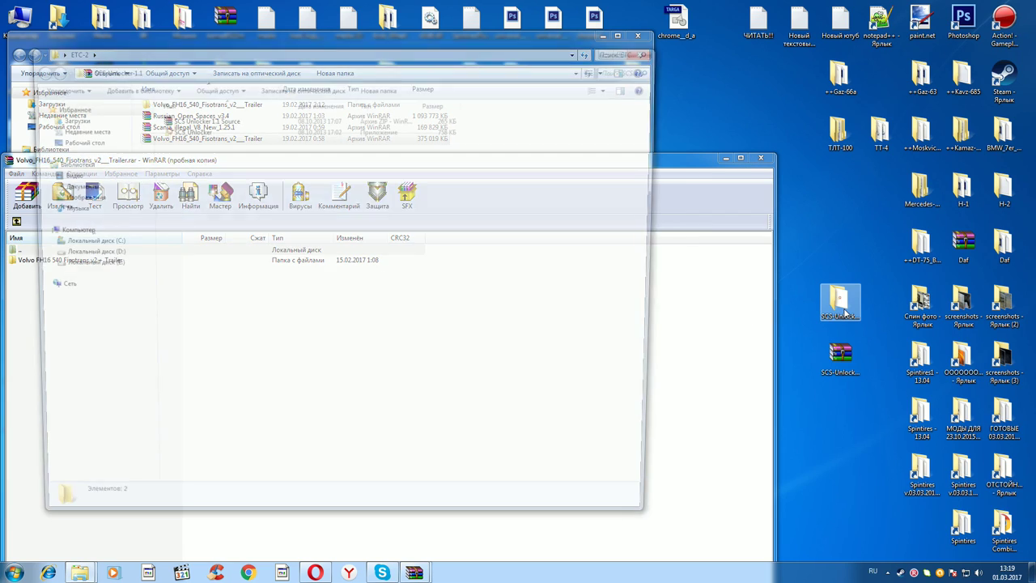
{"action": "left_click_drag", "start_coordinate": [325, 72], "coordinate": [724, 153]}
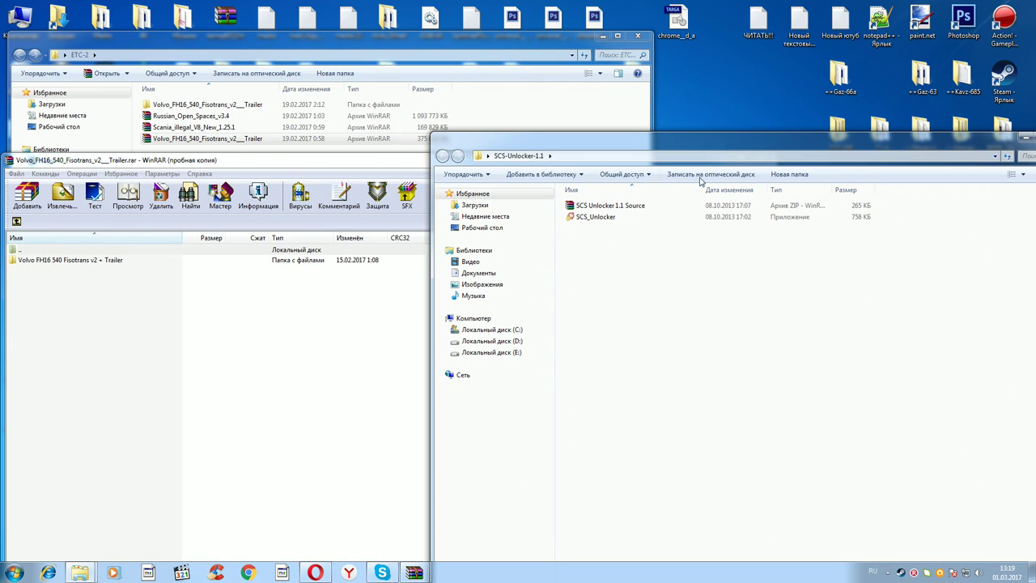
{"action": "double_click", "coordinate": [607, 207]}
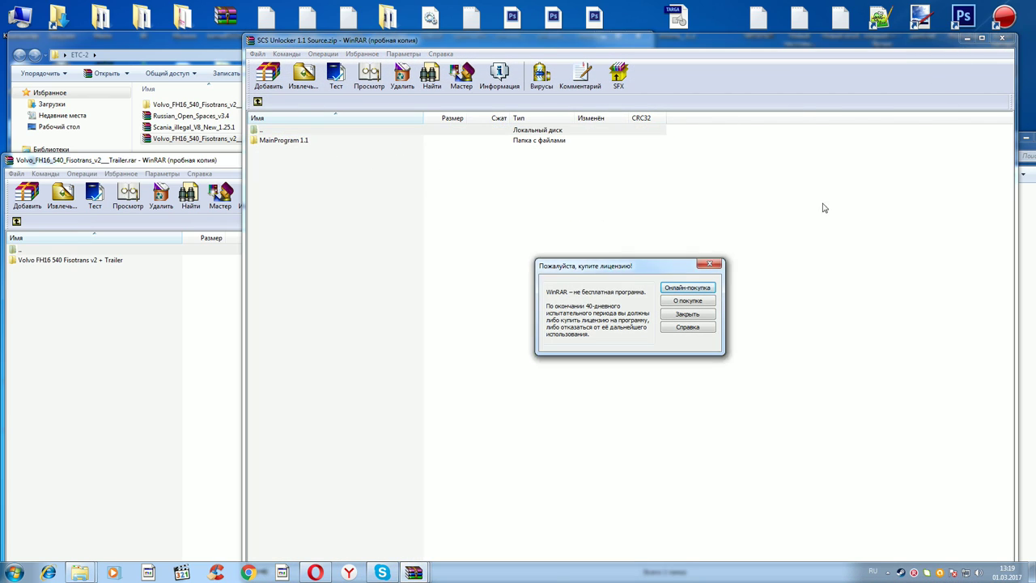
{"action": "left_click", "coordinate": [709, 264]}
{"action": "left_click", "coordinate": [1005, 36]}
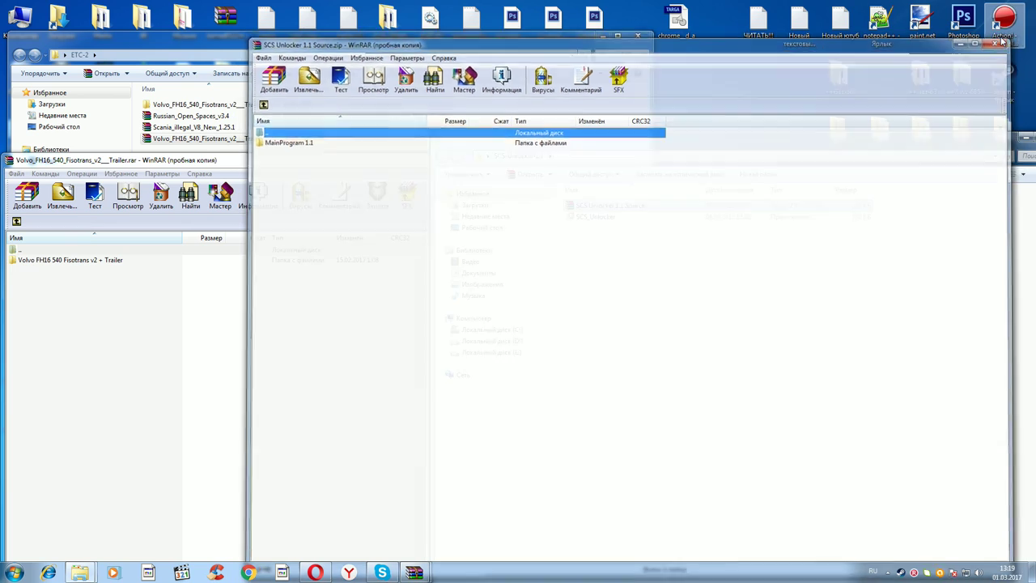
{"action": "right_click", "coordinate": [591, 208]}
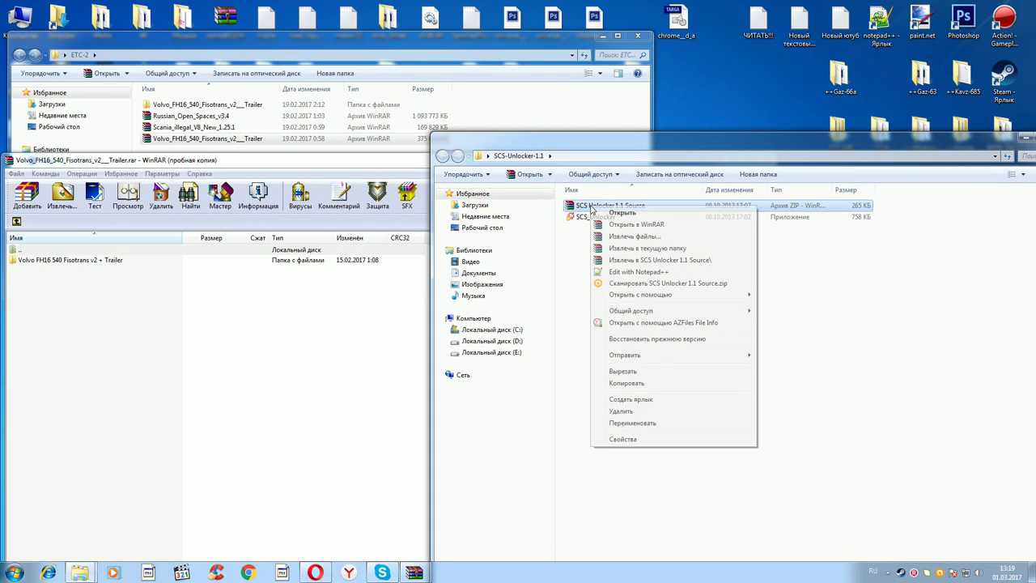
{"action": "left_click", "coordinate": [624, 260]}
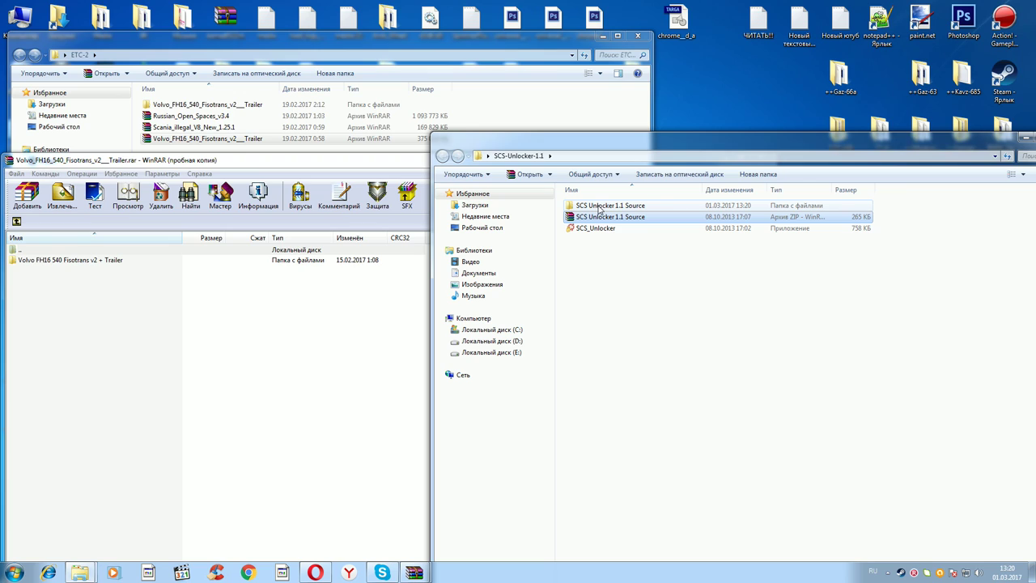
Step: Look through the extracted source's MainProgram 1.1 folder and return to the SCS-Unlocker-1.1 folder
{"action": "double_click", "coordinate": [599, 208]}
{"action": "double_click", "coordinate": [596, 207]}
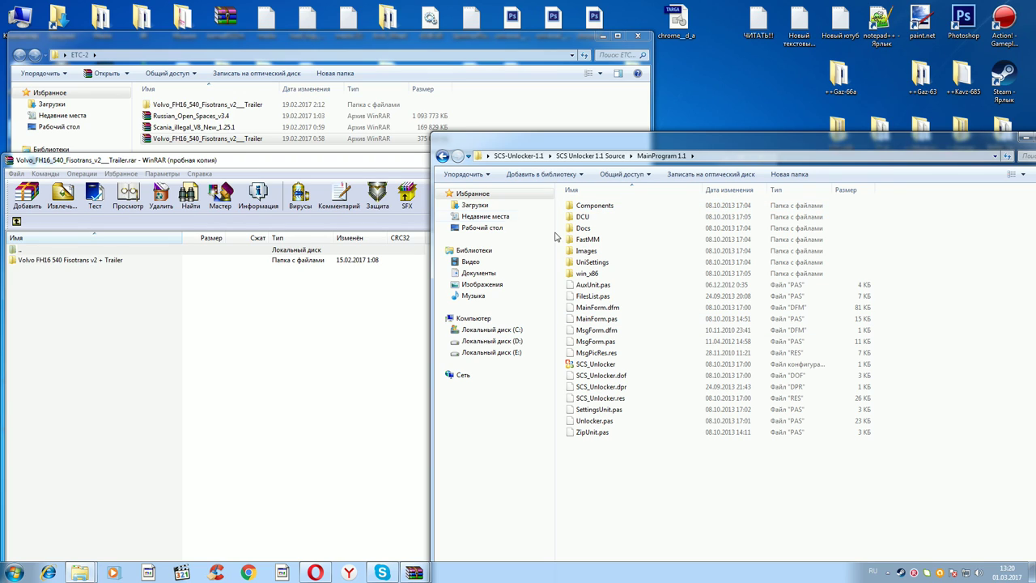
{"action": "left_click", "coordinate": [443, 156]}
{"action": "left_click", "coordinate": [442, 156]}
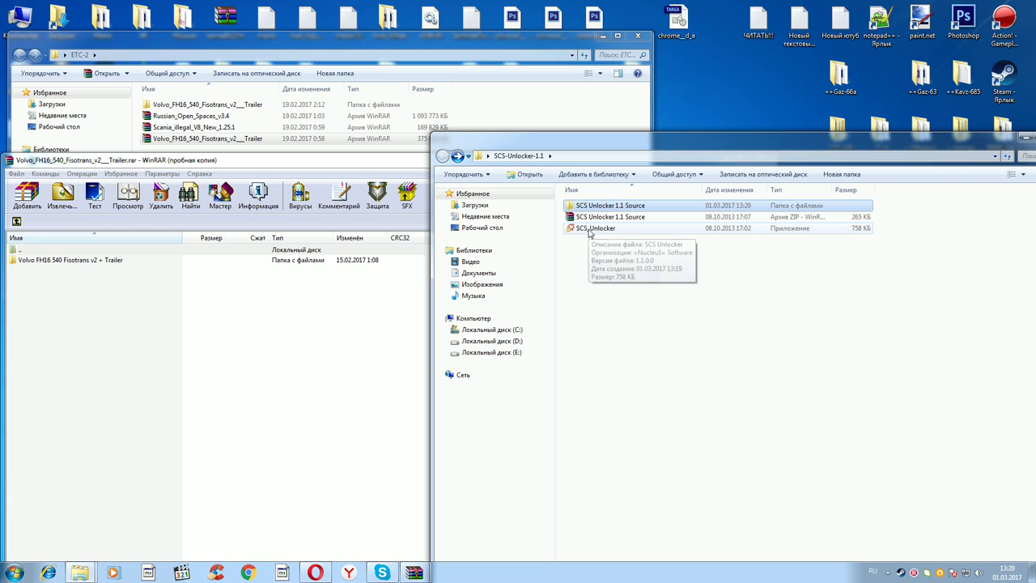
Step: Extract Volvo FH16 540 Fisotrans v2.scs from the archive's inner folder into the SCS-Unlocker-1.1 folder
{"action": "double_click", "coordinate": [89, 261]}
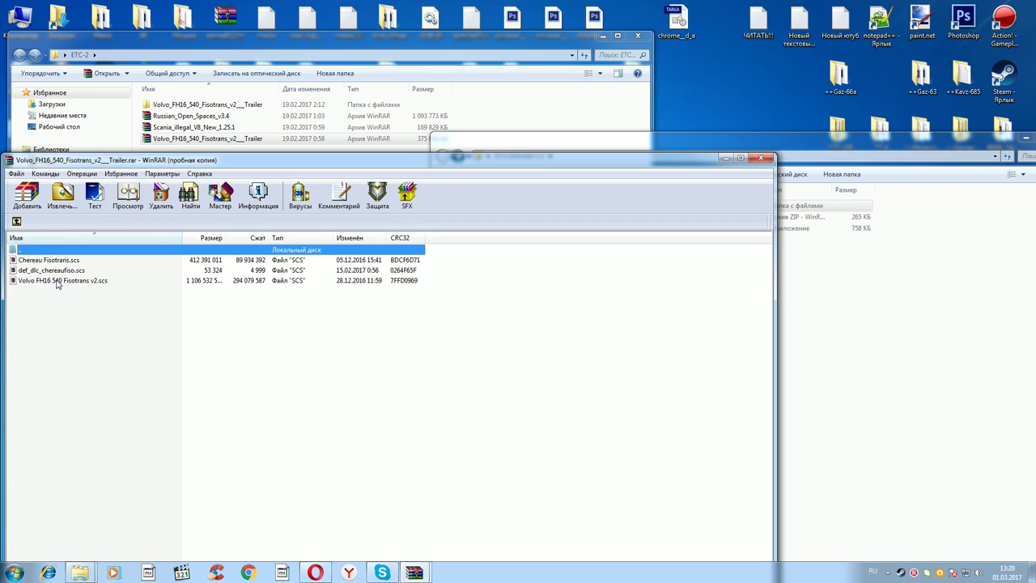
{"action": "left_click", "coordinate": [834, 353]}
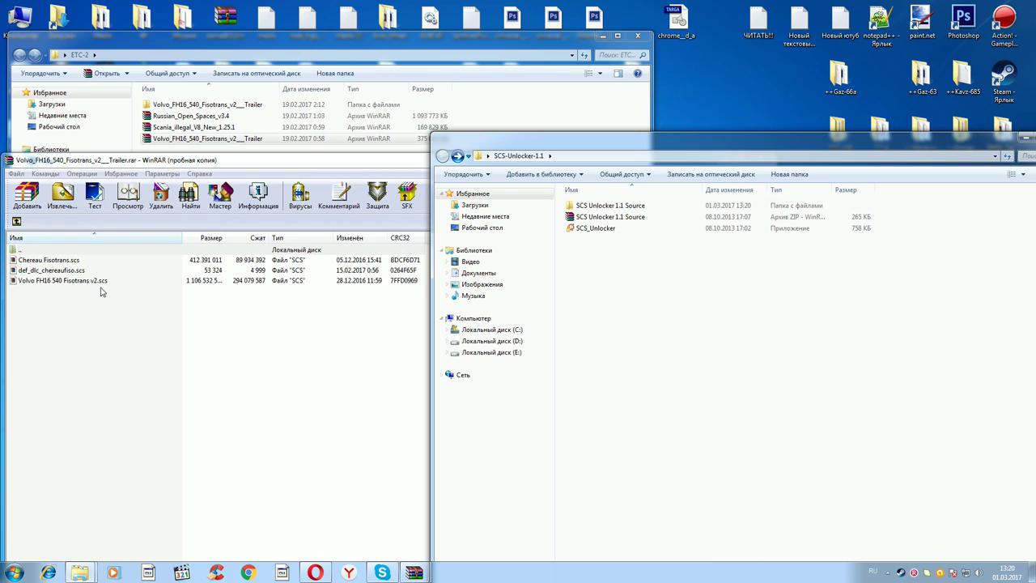
{"action": "left_click_drag", "start_coordinate": [93, 285], "coordinate": [831, 386]}
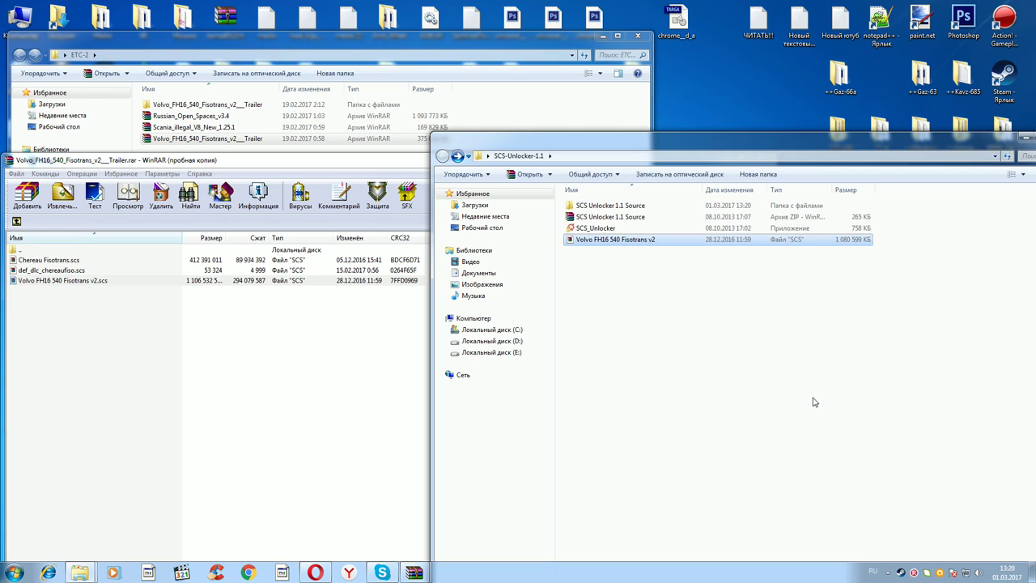
Step: Launch SCS_Unlocker, move its window clear of the file list, and enable the Rebuild archive option
{"action": "double_click", "coordinate": [601, 230]}
{"action": "left_click", "coordinate": [544, 292]}
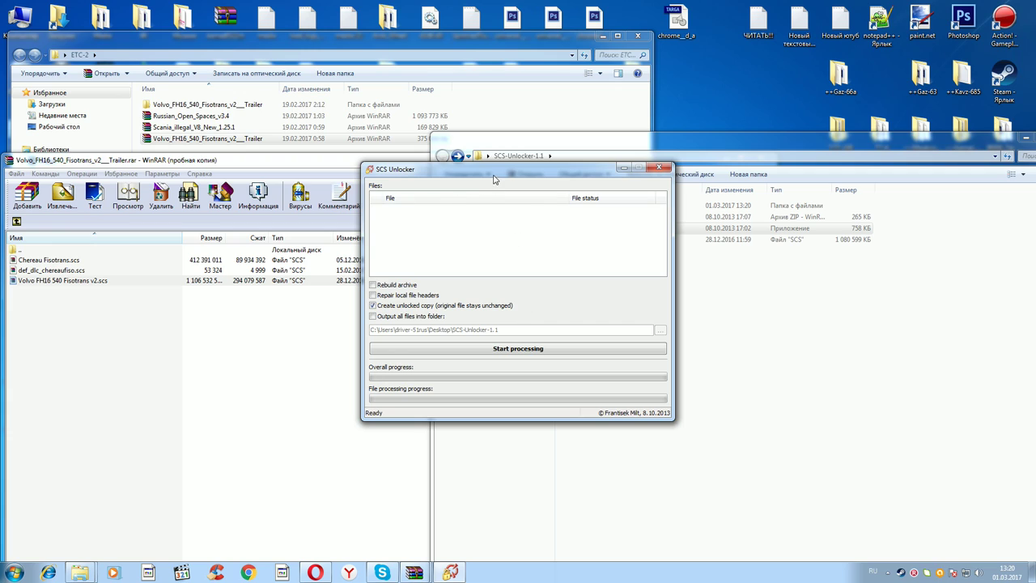
{"action": "left_click_drag", "start_coordinate": [500, 174], "coordinate": [380, 186]}
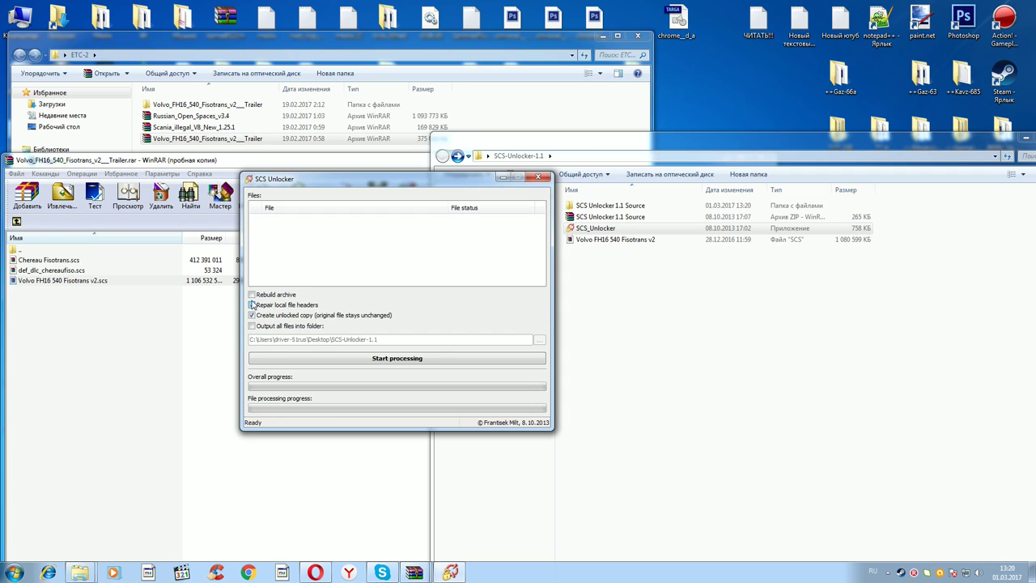
{"action": "left_click", "coordinate": [252, 295]}
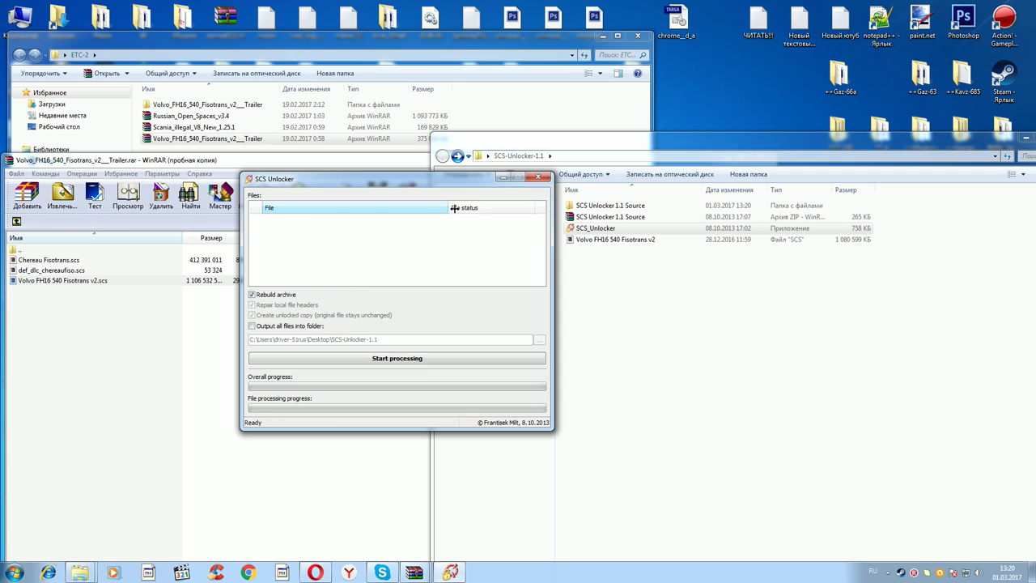
Step: Try to transfer Volvo FH16 540 Fisotrans v2 from the folder into the unlocker's file list and start processing
{"action": "left_click", "coordinate": [584, 245]}
{"action": "left_click_drag", "start_coordinate": [588, 245], "coordinate": [463, 247]}
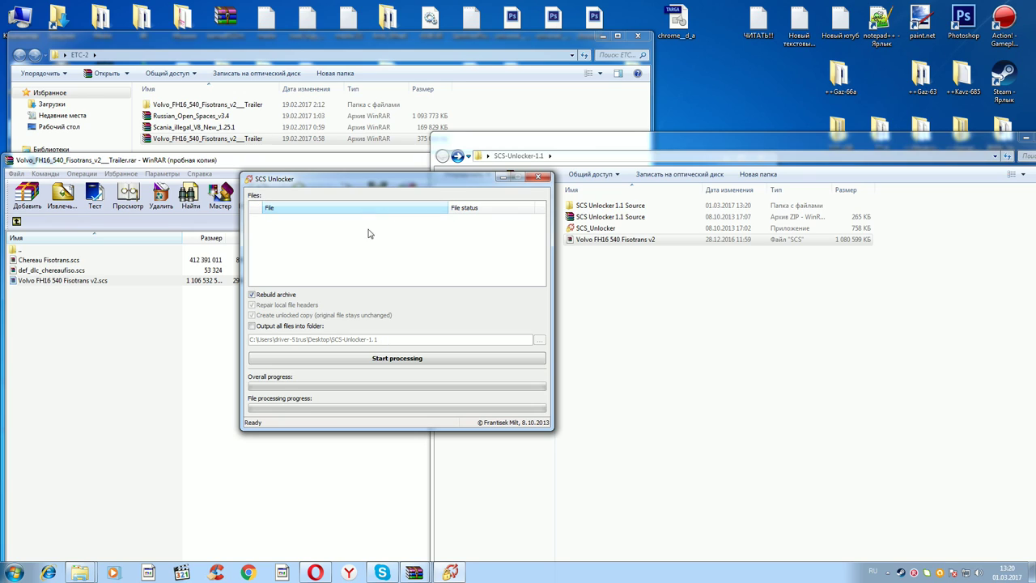
{"action": "left_click", "coordinate": [410, 361]}
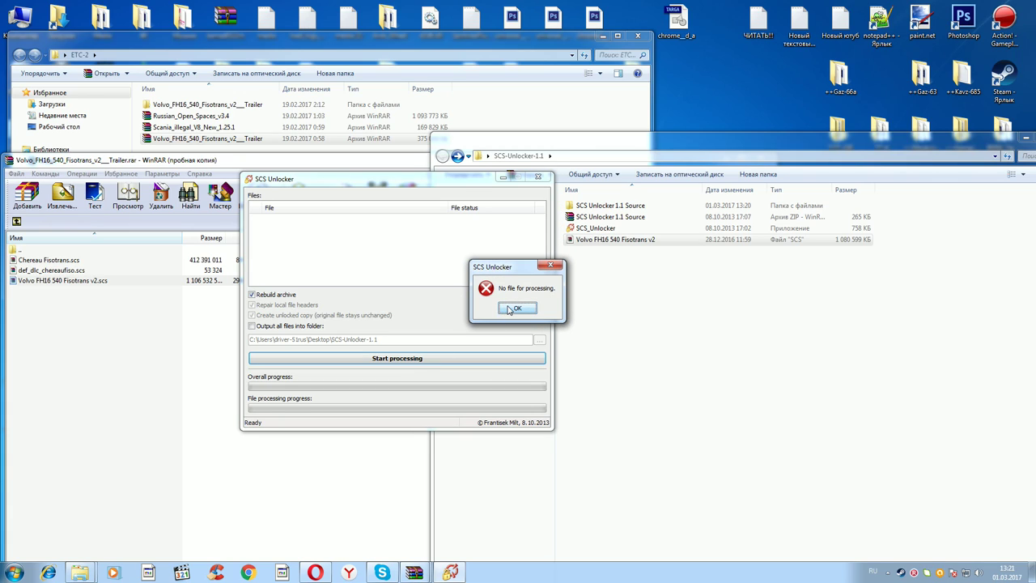
{"action": "left_click", "coordinate": [508, 310]}
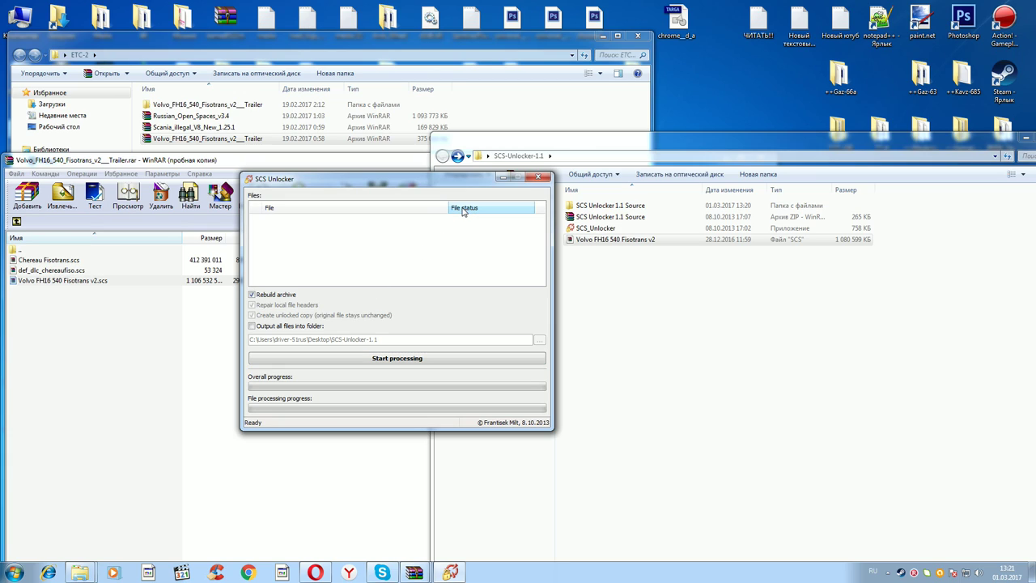
Step: Add Volvo FH16 540 Fisotrans v2 from the SCS-Unlocker-1.1 folder to the unlocker's file list and process it
{"action": "right_click", "coordinate": [329, 265]}
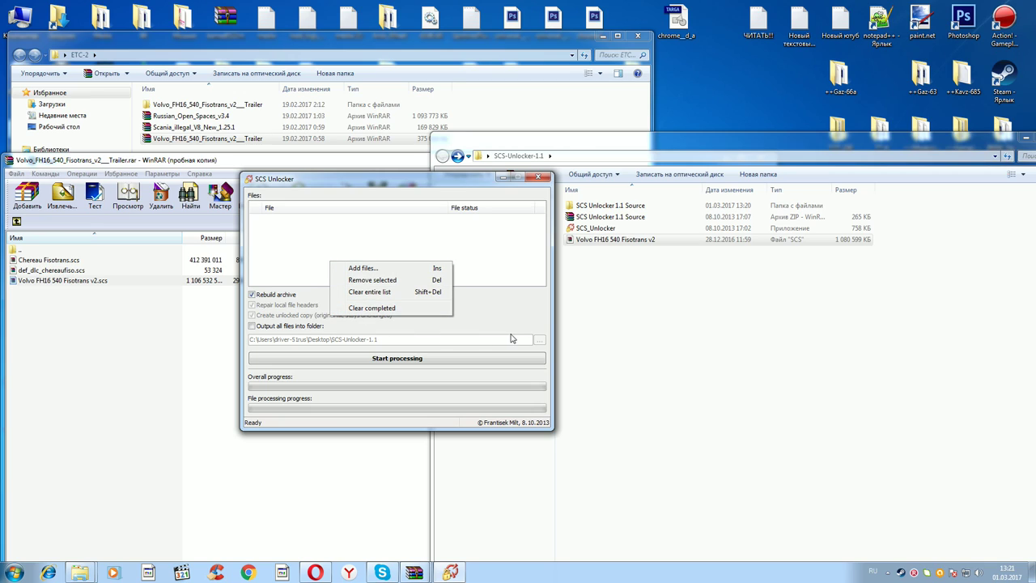
{"action": "left_click", "coordinate": [536, 342]}
{"action": "right_click", "coordinate": [374, 258]}
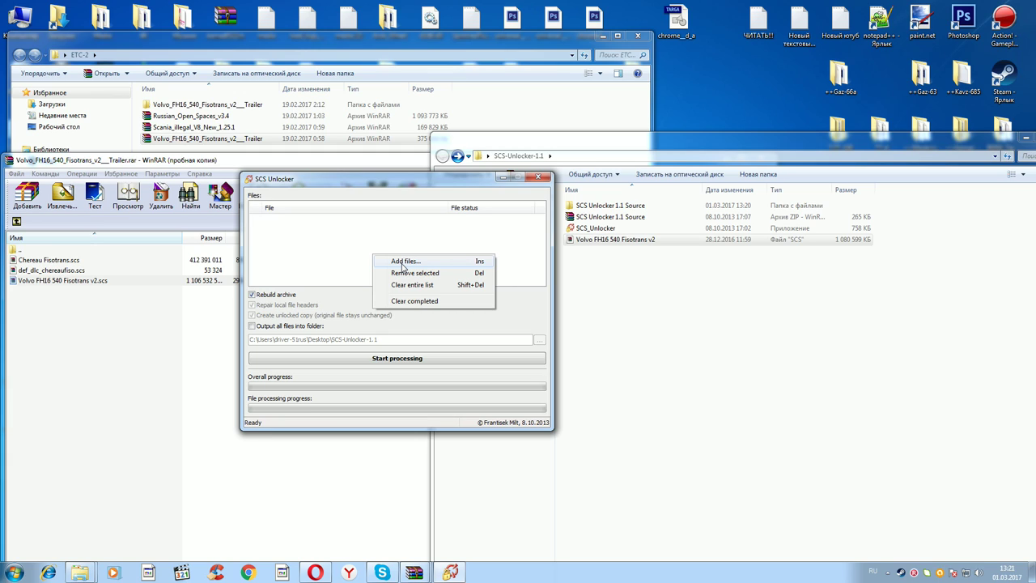
{"action": "left_click", "coordinate": [402, 262]}
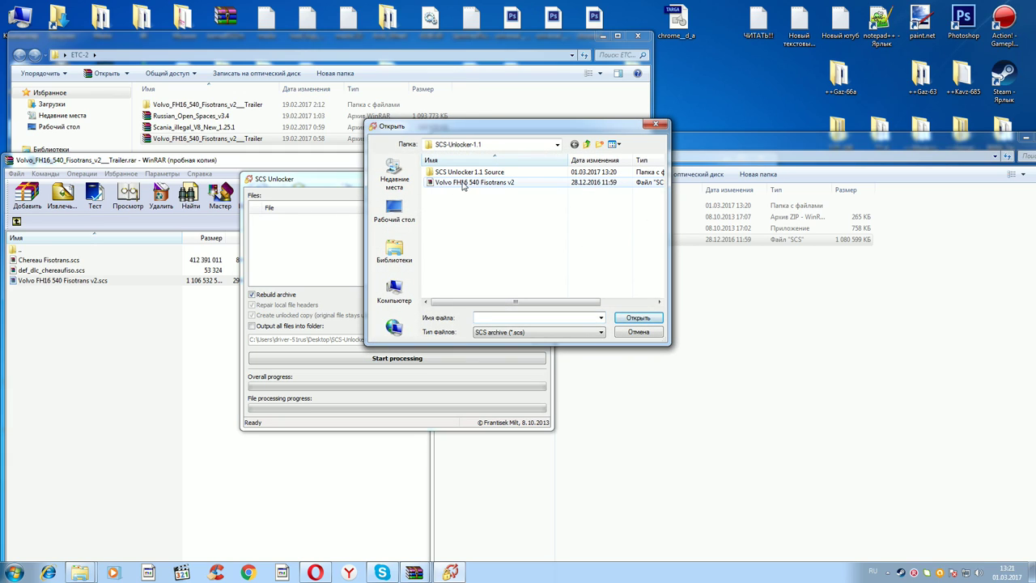
{"action": "left_click", "coordinate": [463, 183]}
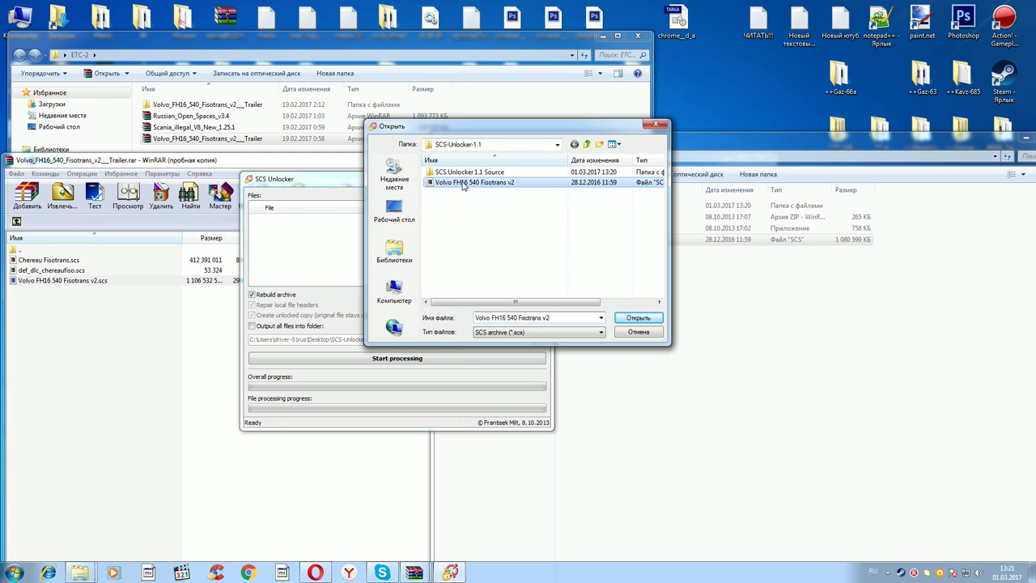
{"action": "left_click", "coordinate": [638, 318]}
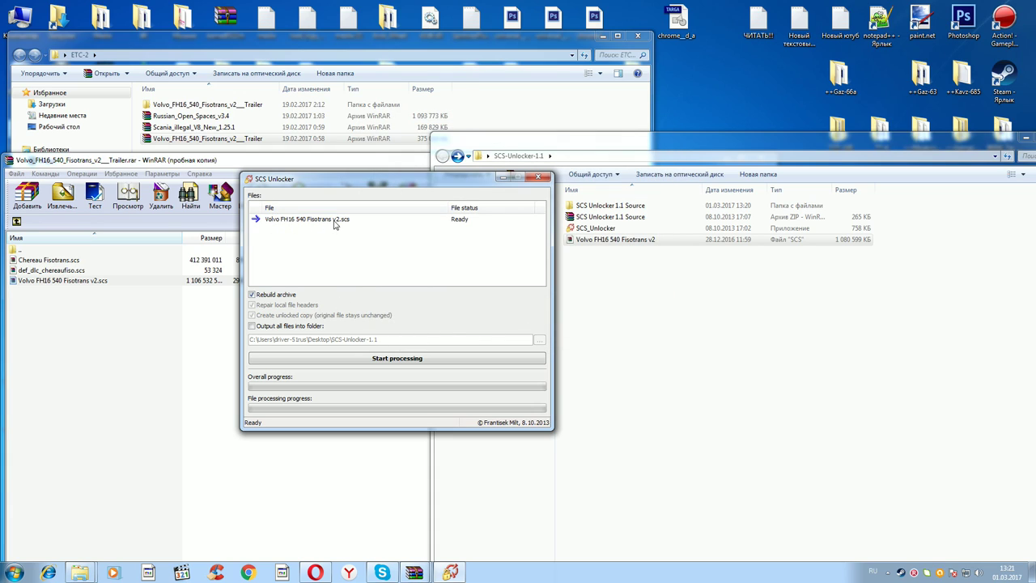
{"action": "left_click", "coordinate": [386, 359]}
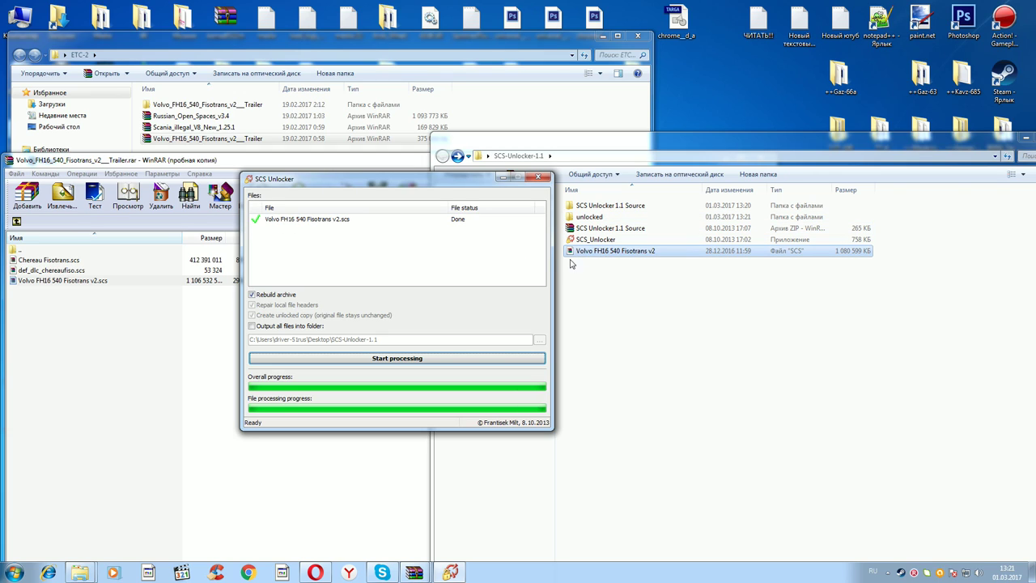
Step: Close SCS Unlocker and open Volvo FH16 540 Fisotrans v2 from the unlocked folder in WinRAR, dismissing the licence reminder
{"action": "left_click", "coordinate": [538, 178]}
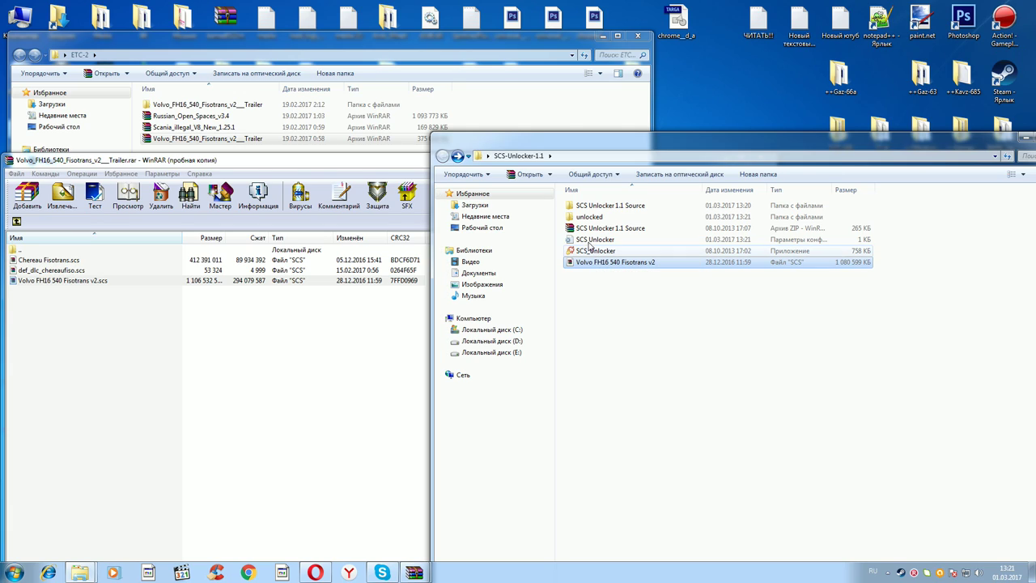
{"action": "double_click", "coordinate": [587, 217]}
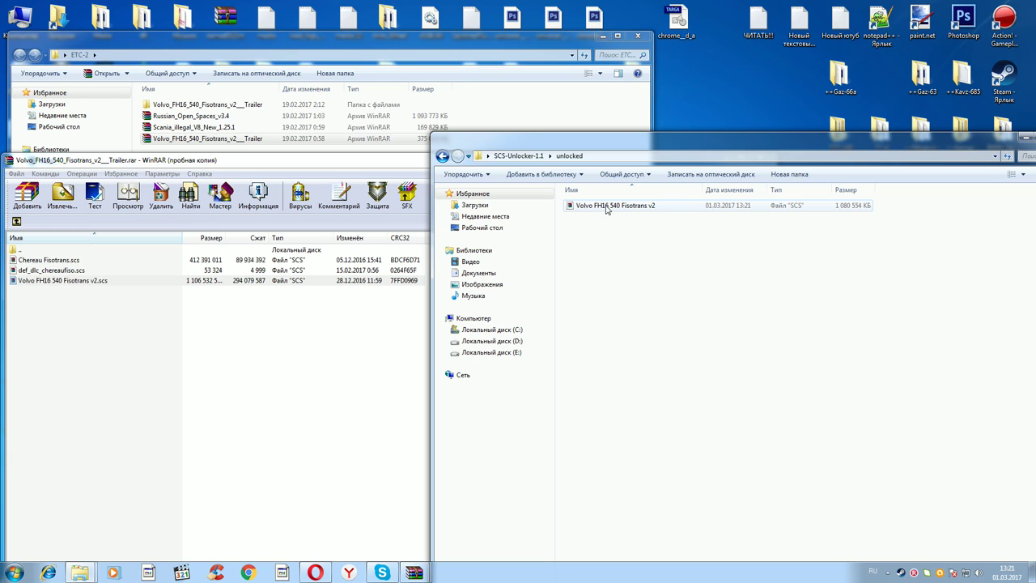
{"action": "double_click", "coordinate": [598, 208]}
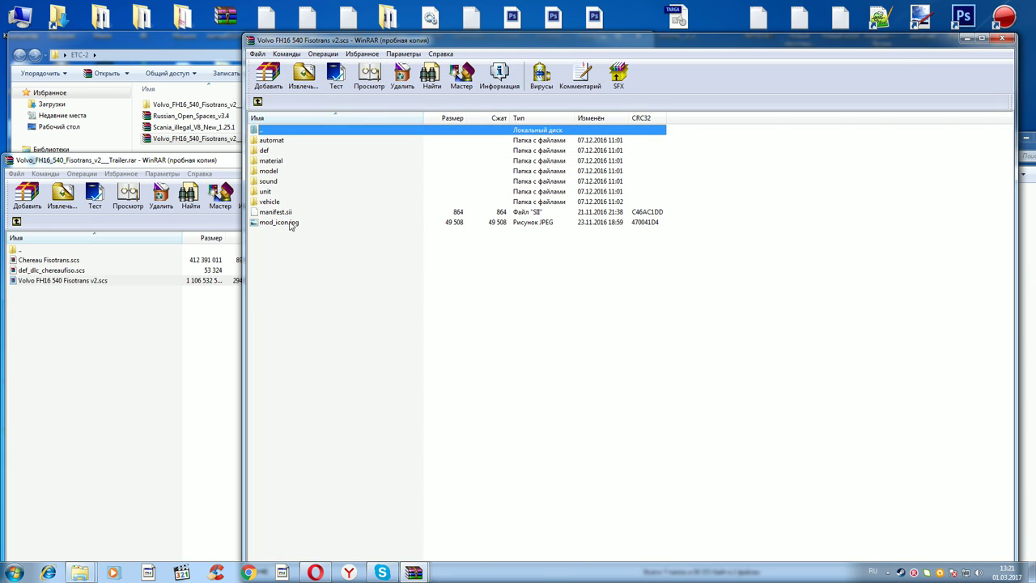
{"action": "left_click", "coordinate": [705, 266]}
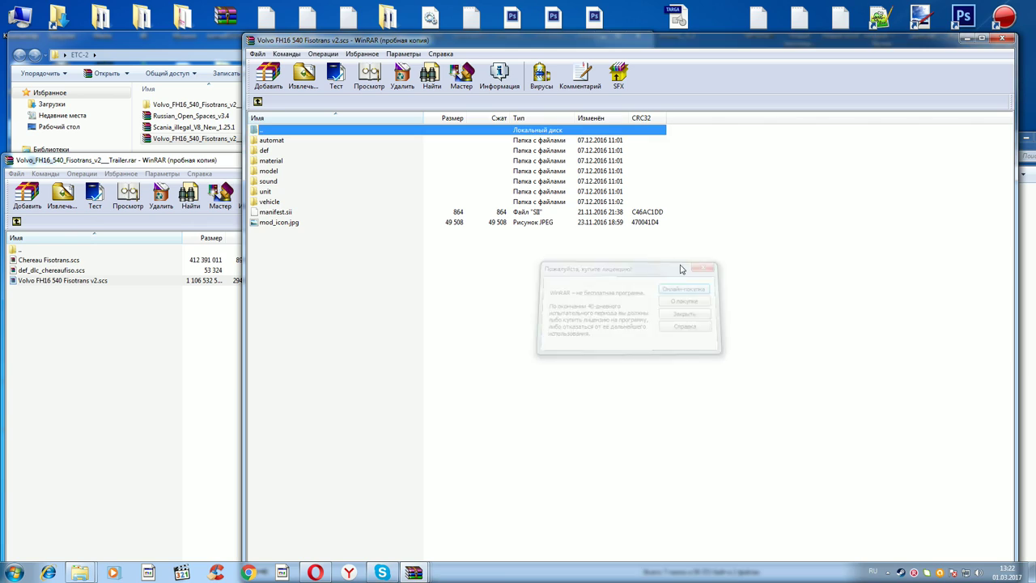
Step: View mod_icon.jpg from the unlocked archive, close it, and open the flare folder inside model
{"action": "double_click", "coordinate": [272, 223]}
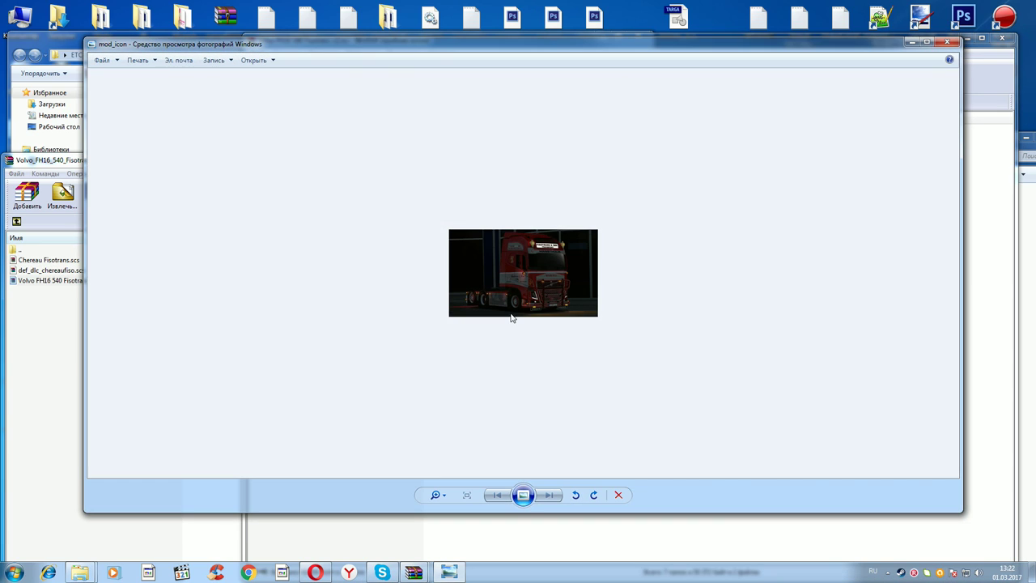
{"action": "left_click", "coordinate": [947, 42]}
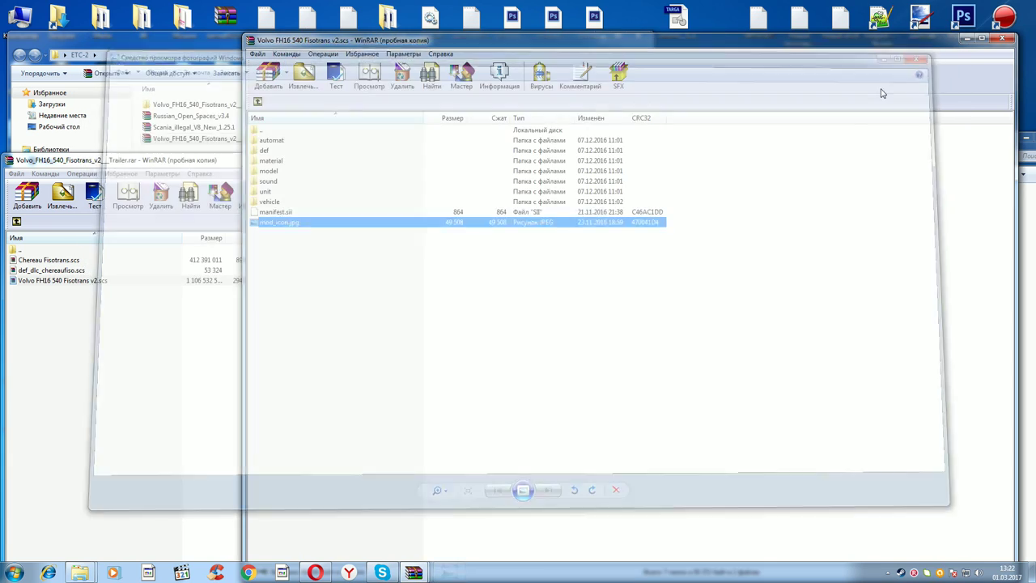
{"action": "double_click", "coordinate": [265, 173]}
{"action": "double_click", "coordinate": [270, 142]}
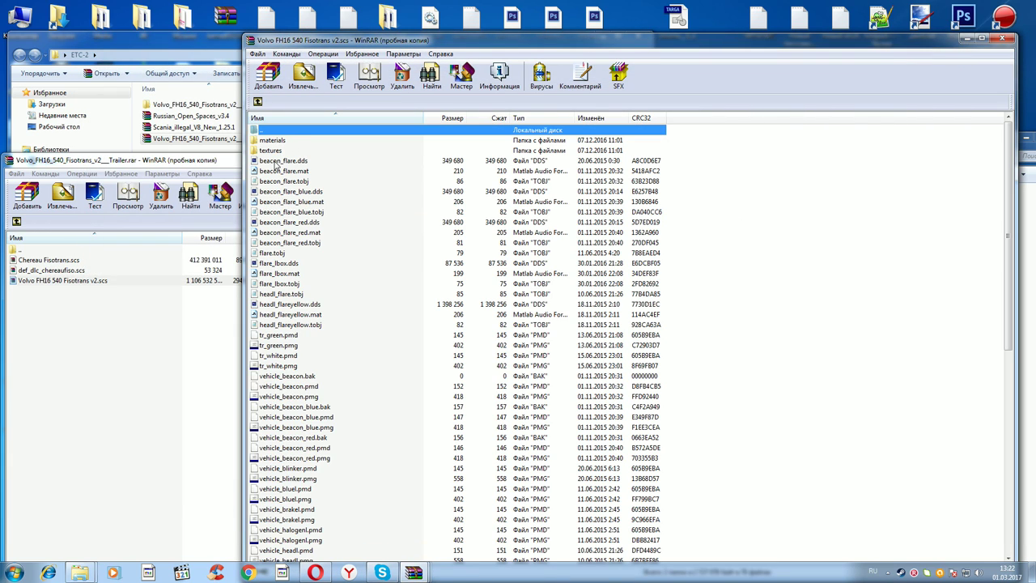
Step: View beacon_flare.dds in Photoshop at default sizes without colour management, close it, and return to the archive
{"action": "double_click", "coordinate": [279, 161]}
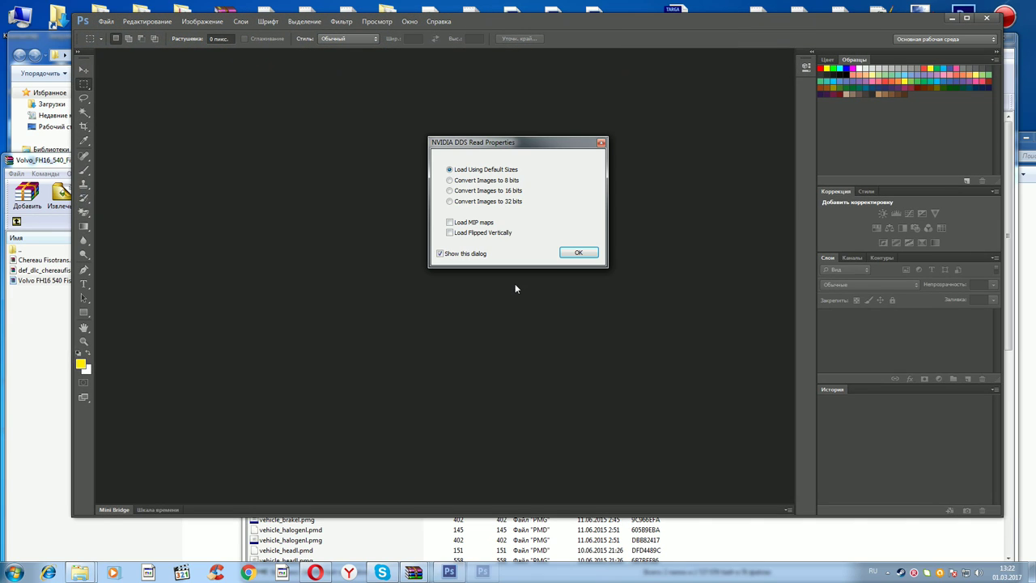
{"action": "left_click", "coordinate": [573, 251]}
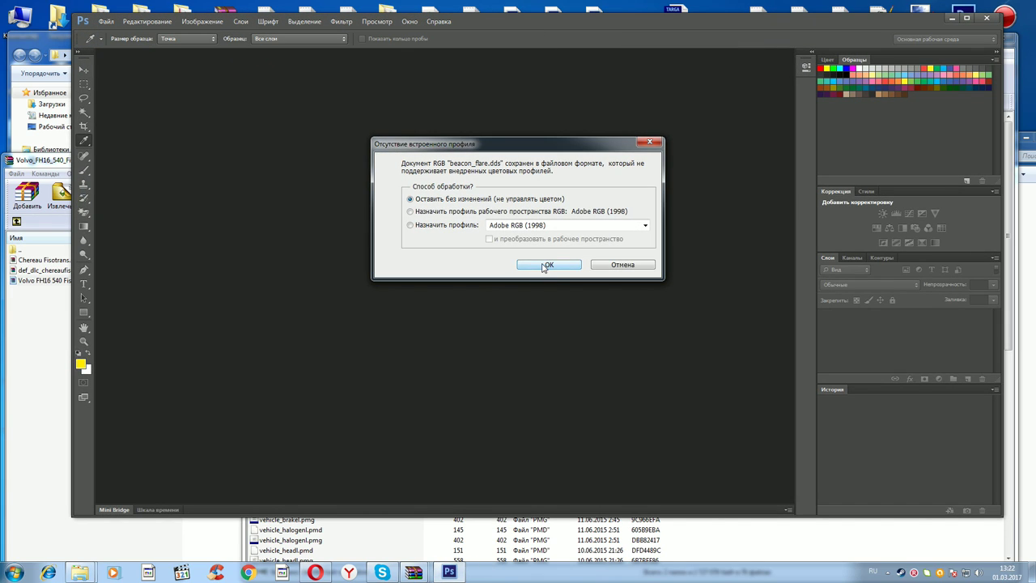
{"action": "left_click", "coordinate": [547, 265]}
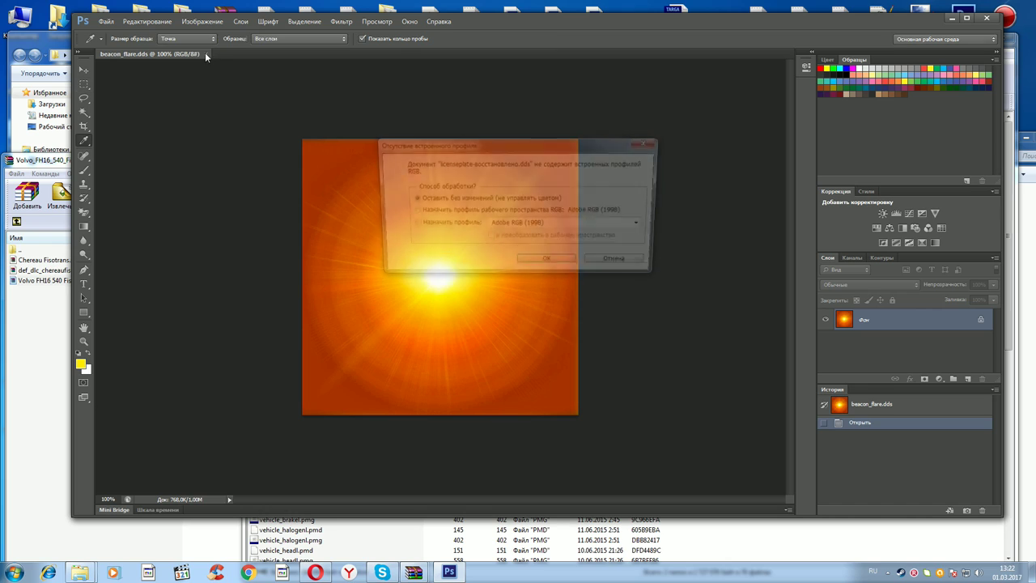
{"action": "left_click", "coordinate": [622, 267]}
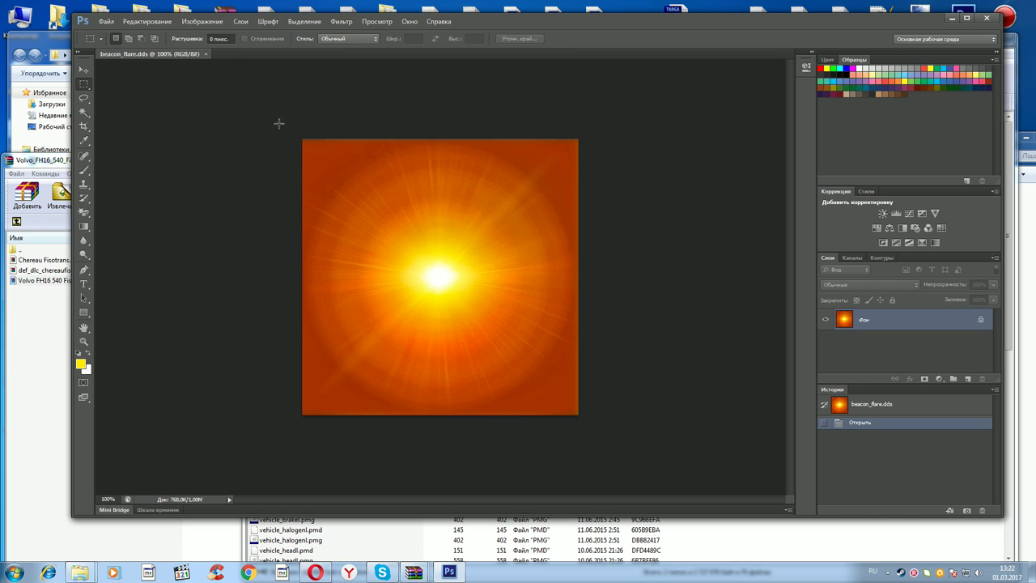
{"action": "left_click", "coordinate": [205, 54]}
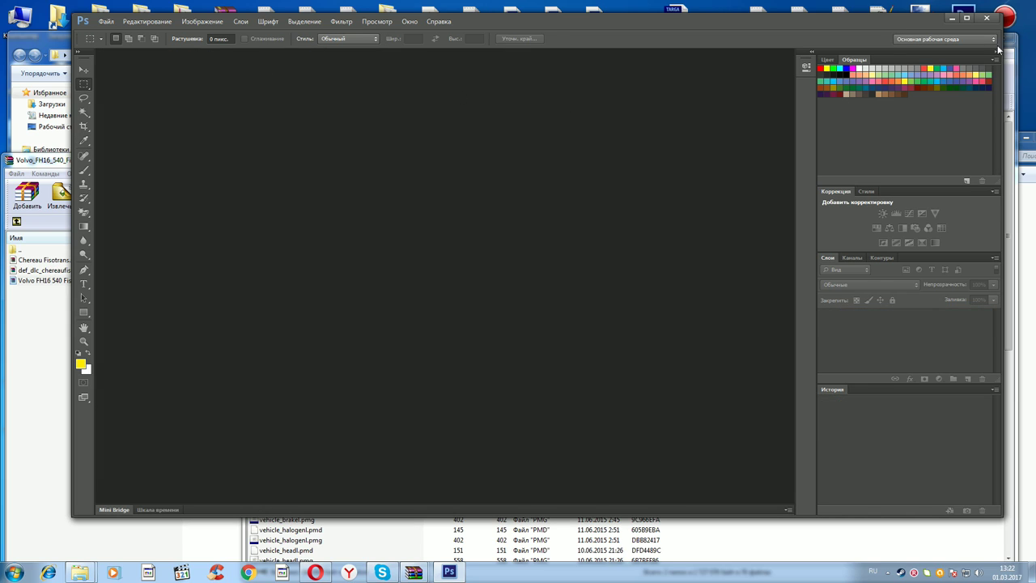
{"action": "left_click", "coordinate": [953, 23]}
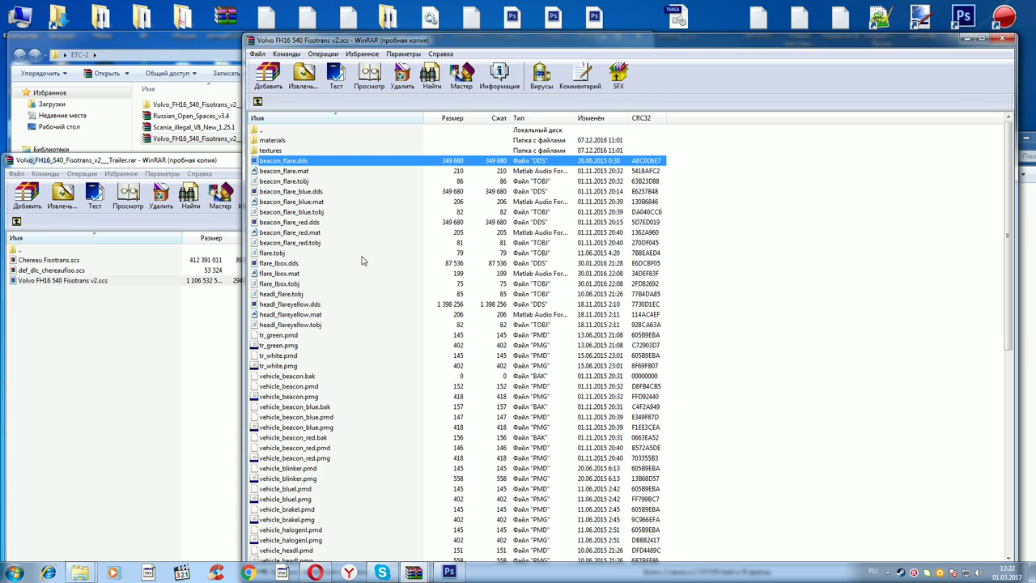
Step: View hella_flare.dds from the textures folder in Photoshop with the default load settings, close it, and return to the archive
{"action": "double_click", "coordinate": [273, 151]}
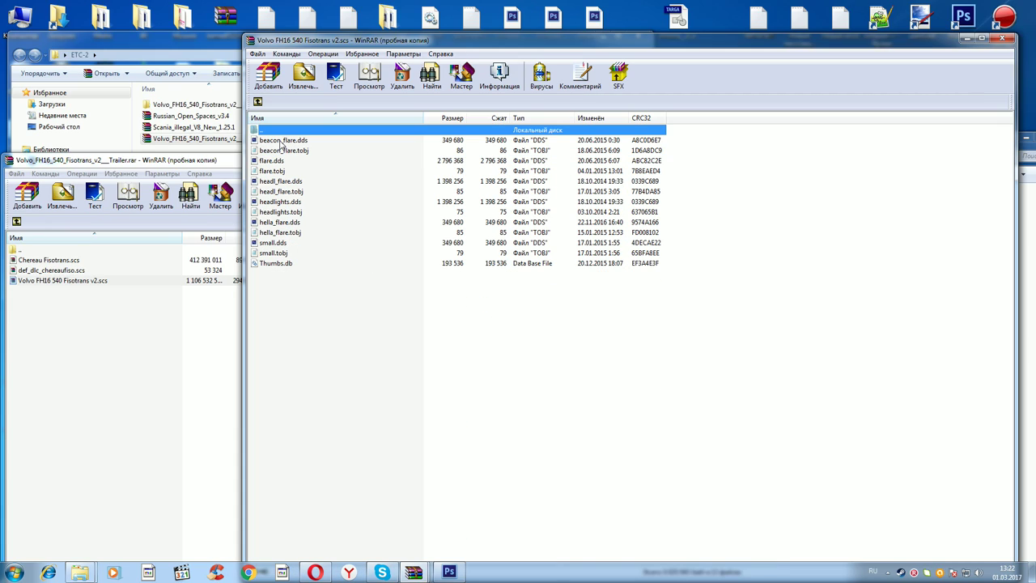
{"action": "double_click", "coordinate": [275, 222]}
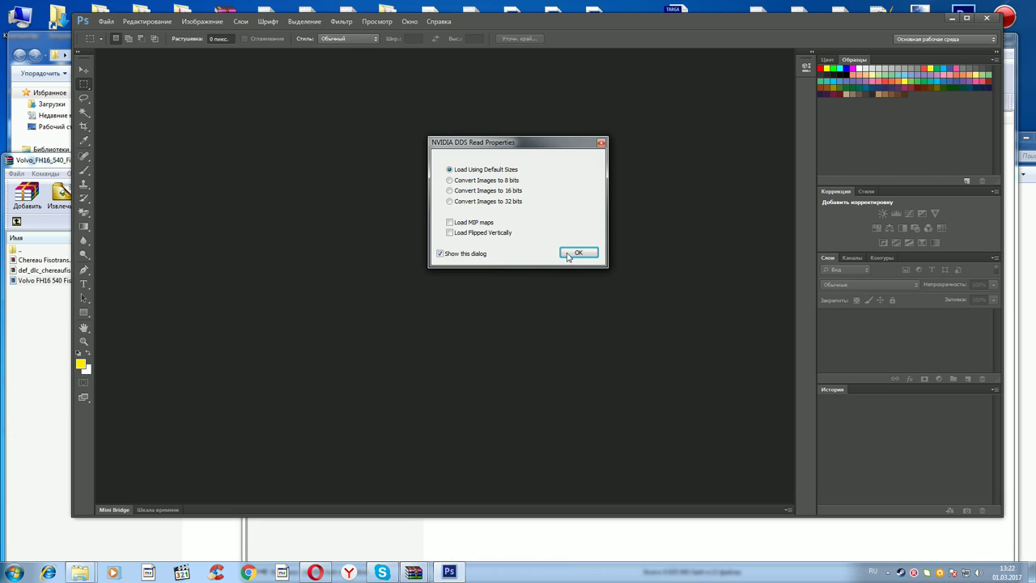
{"action": "left_click", "coordinate": [576, 251]}
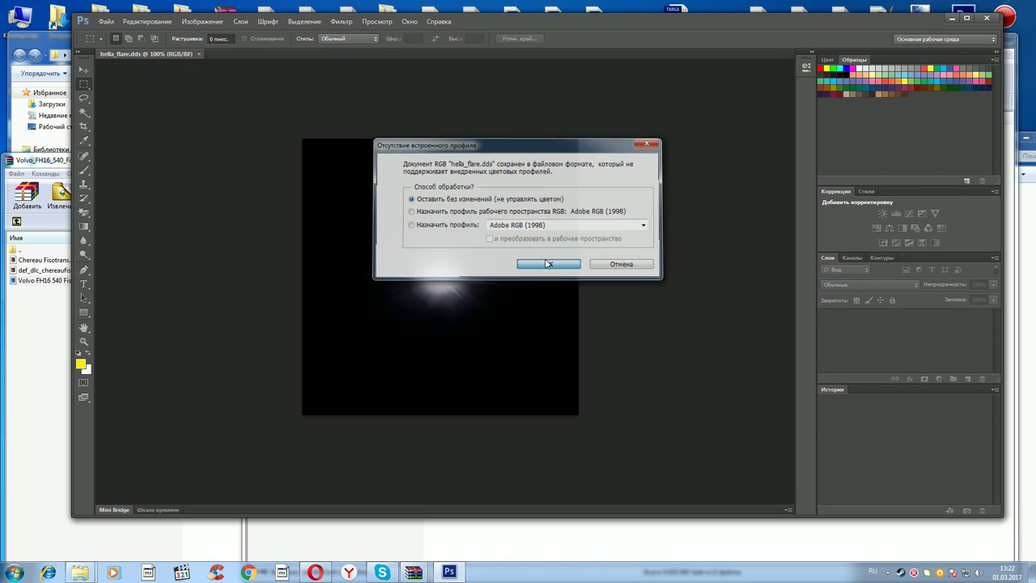
{"action": "left_click", "coordinate": [546, 265]}
{"action": "left_click", "coordinate": [199, 52]}
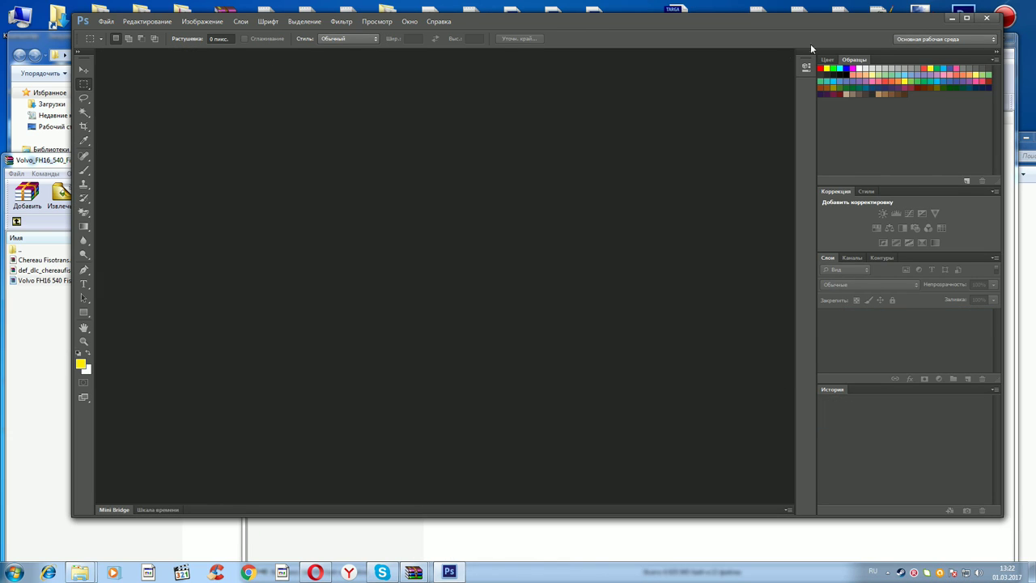
{"action": "left_click", "coordinate": [952, 20]}
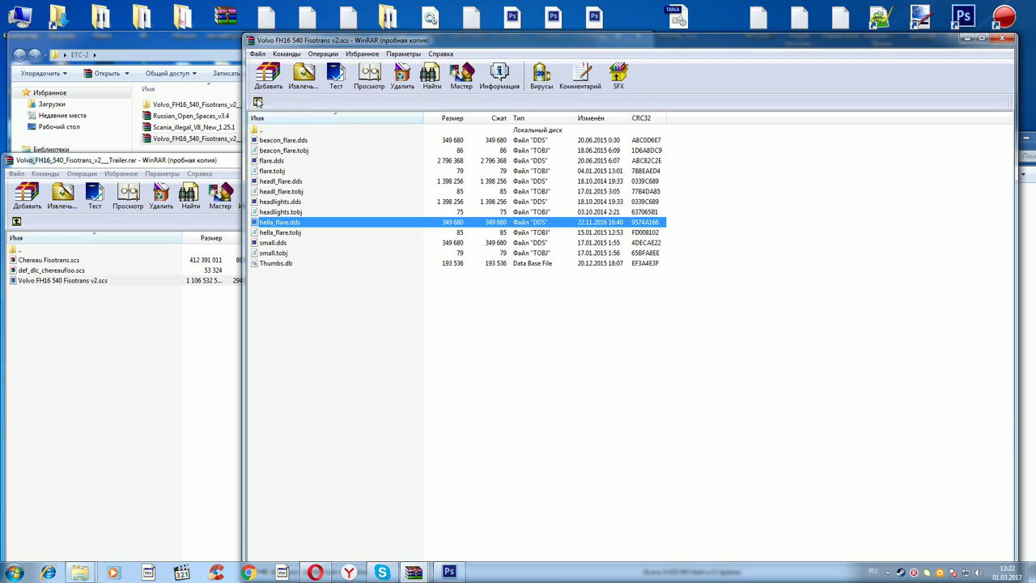
Step: Go back up to the archive's root and open the anim folder inside vehicle
{"action": "left_click", "coordinate": [257, 102]}
{"action": "left_click", "coordinate": [257, 102]}
{"action": "left_click", "coordinate": [257, 102]}
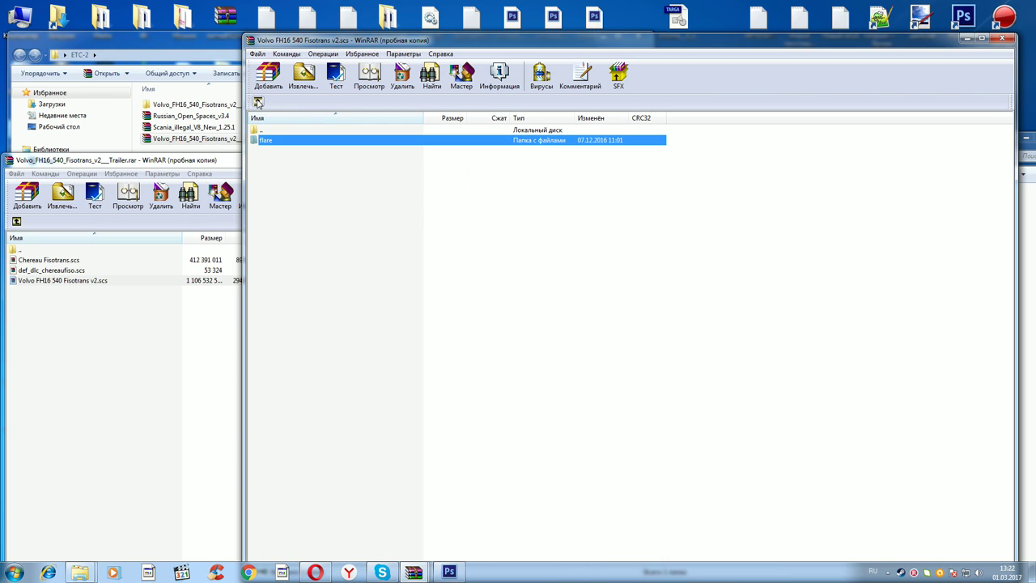
{"action": "left_click", "coordinate": [257, 102]}
{"action": "double_click", "coordinate": [269, 202]}
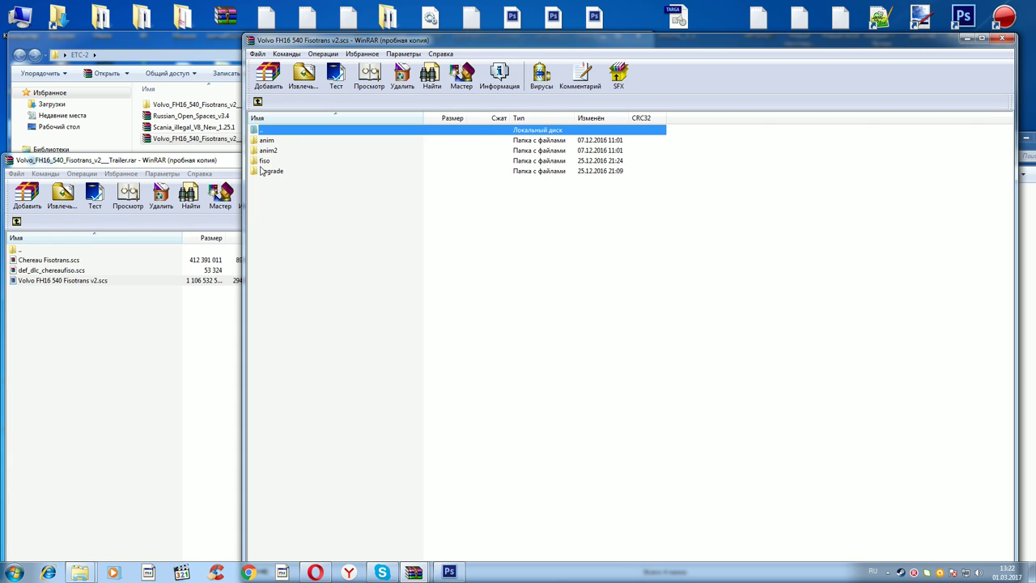
{"action": "double_click", "coordinate": [269, 142]}
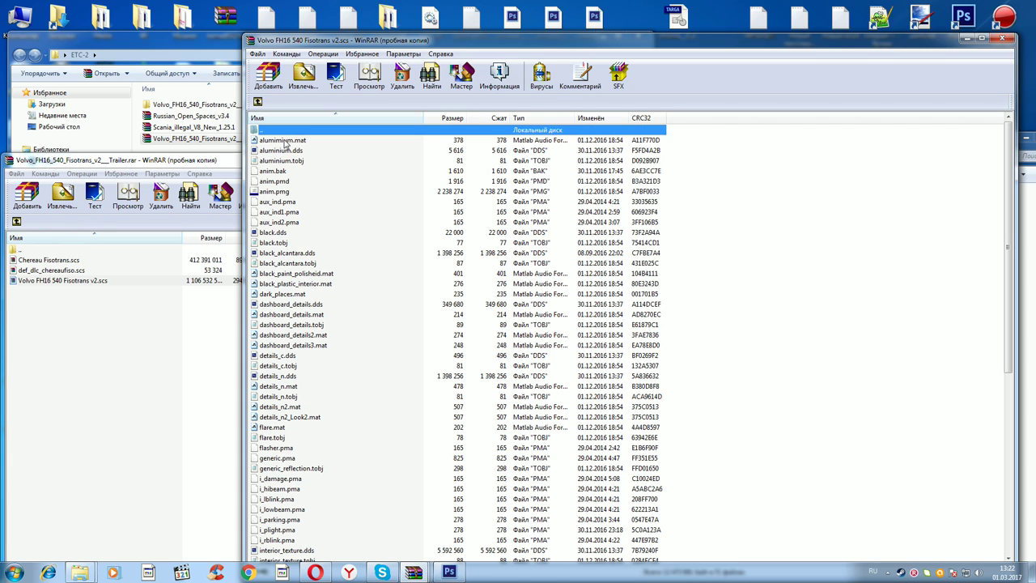
Step: View aluminium.dds in Photoshop with the default load settings, close it, and look through the remaining files in the anim folder
{"action": "double_click", "coordinate": [279, 151]}
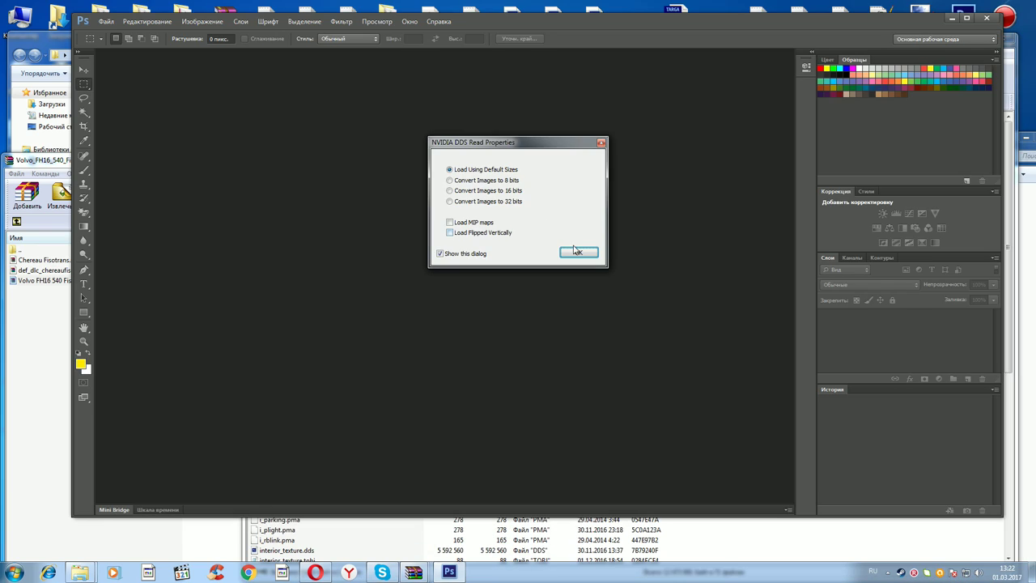
{"action": "left_click", "coordinate": [573, 250]}
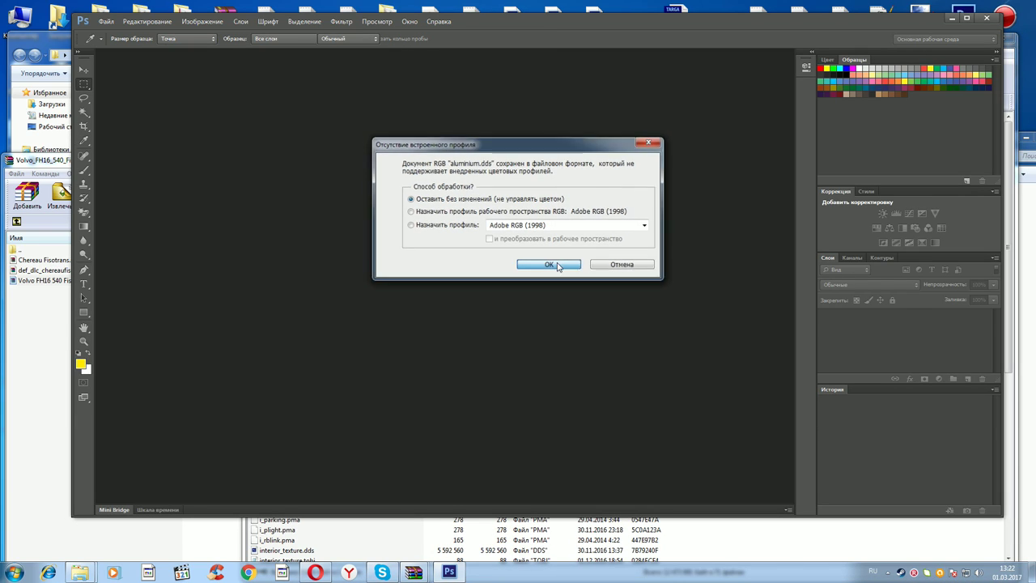
{"action": "left_click", "coordinate": [554, 263]}
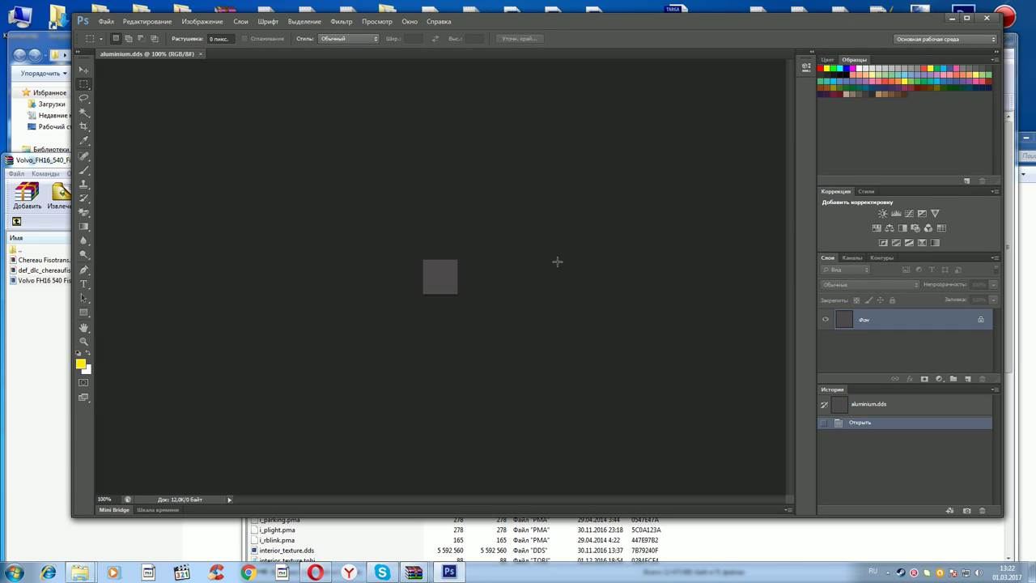
{"action": "left_click", "coordinate": [200, 54]}
{"action": "left_click", "coordinate": [950, 19]}
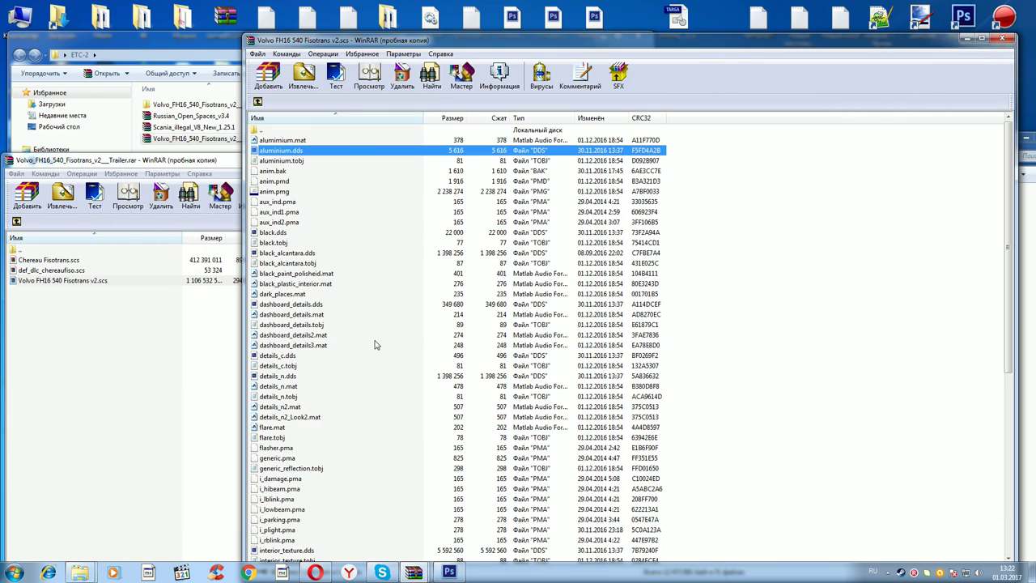
{"action": "scroll", "coordinate": [332, 397], "scroll_direction": "down", "scroll_amount": 10}
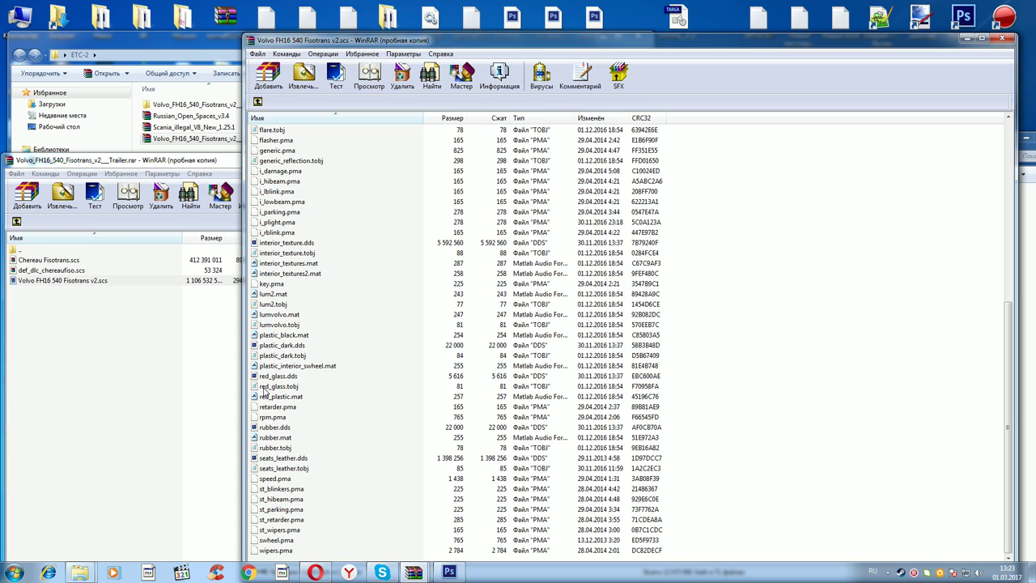
Step: View interior_texture.dds from the anim folder in Photoshop with the default load settings and no colour management, then close it and quit Photoshop
{"action": "double_click", "coordinate": [261, 247]}
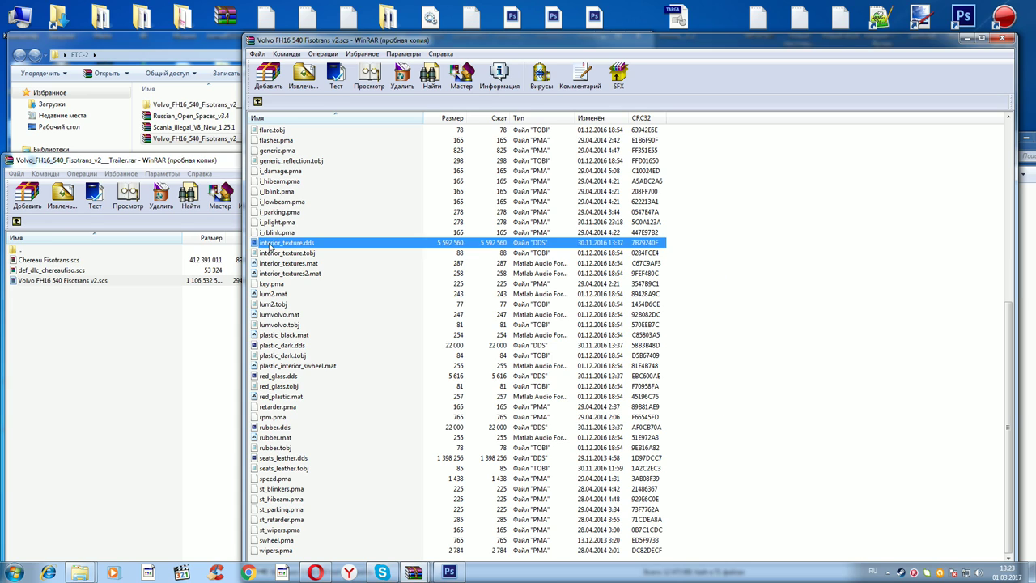
{"action": "left_click", "coordinate": [576, 252]}
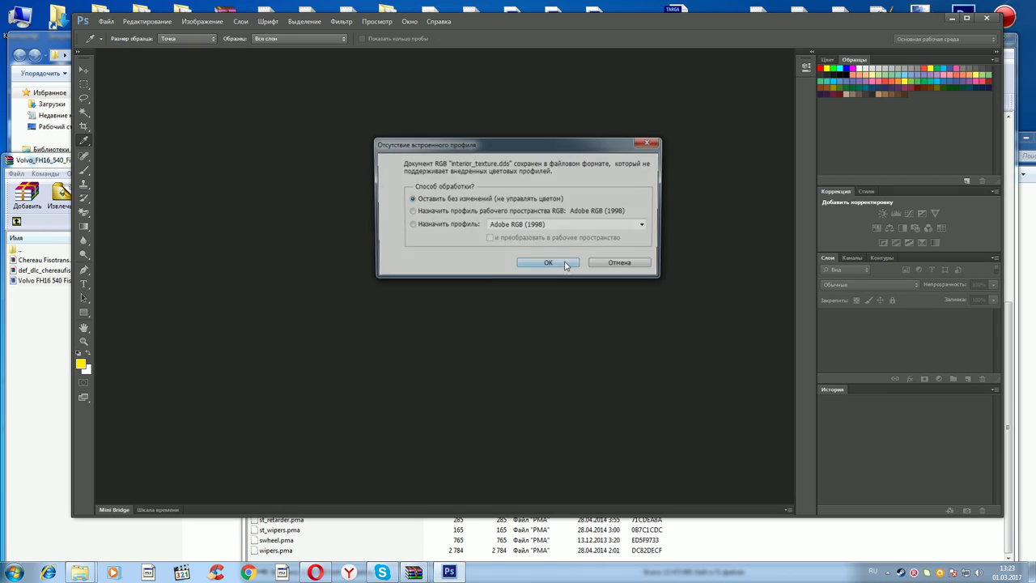
{"action": "left_click", "coordinate": [557, 263]}
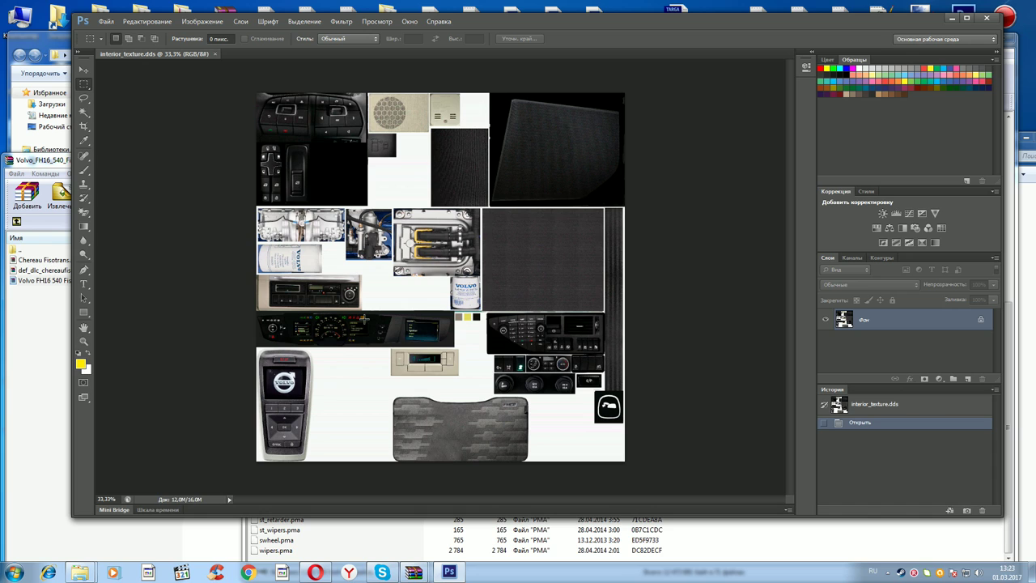
{"action": "left_click", "coordinate": [214, 54]}
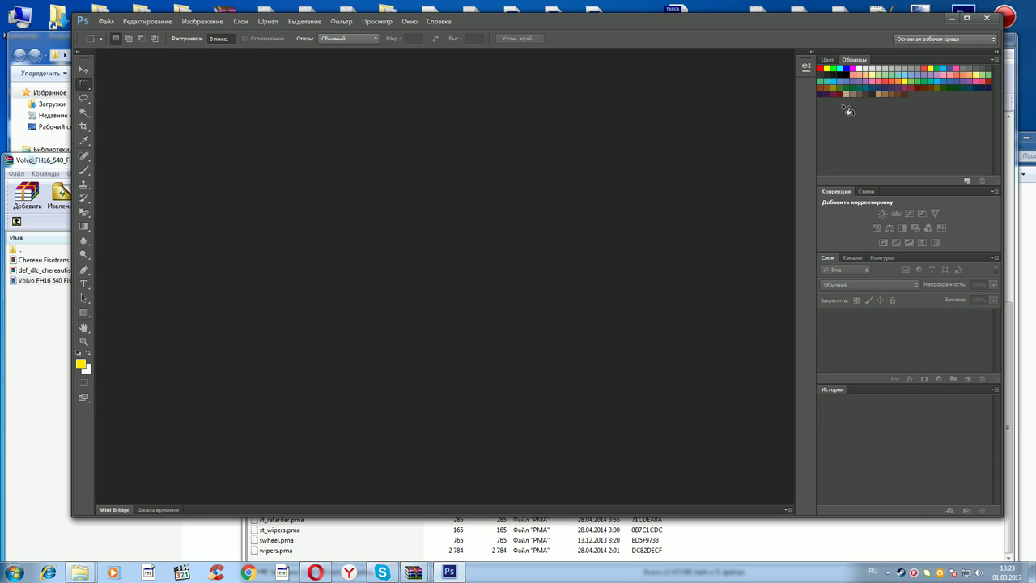
{"action": "left_click", "coordinate": [986, 18]}
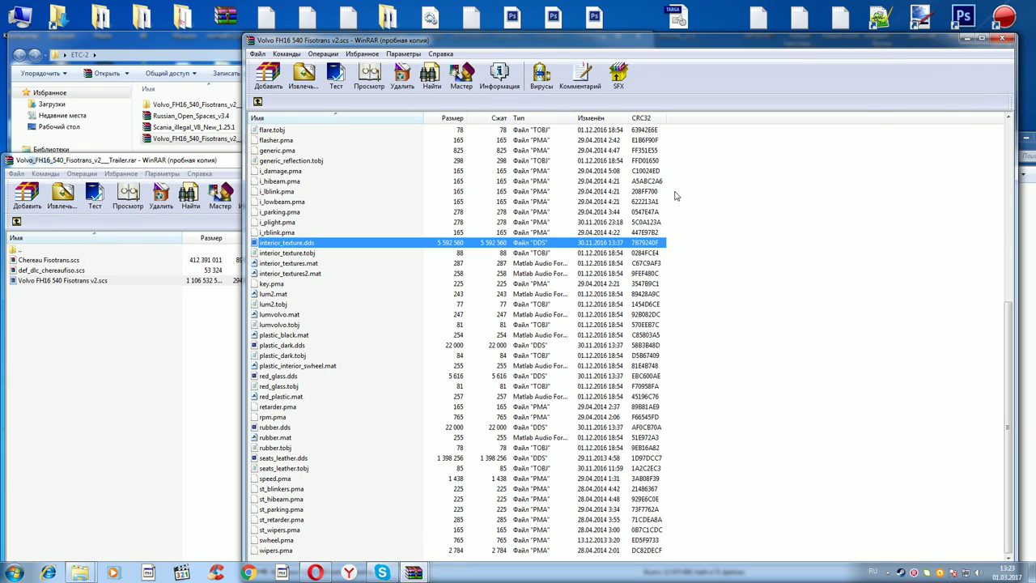
Step: Close both archive windows and the ETC-2 folder, leaving the SCS-Unlocker-1.1 folder window fully in view on the desktop
{"action": "left_click", "coordinate": [1002, 38]}
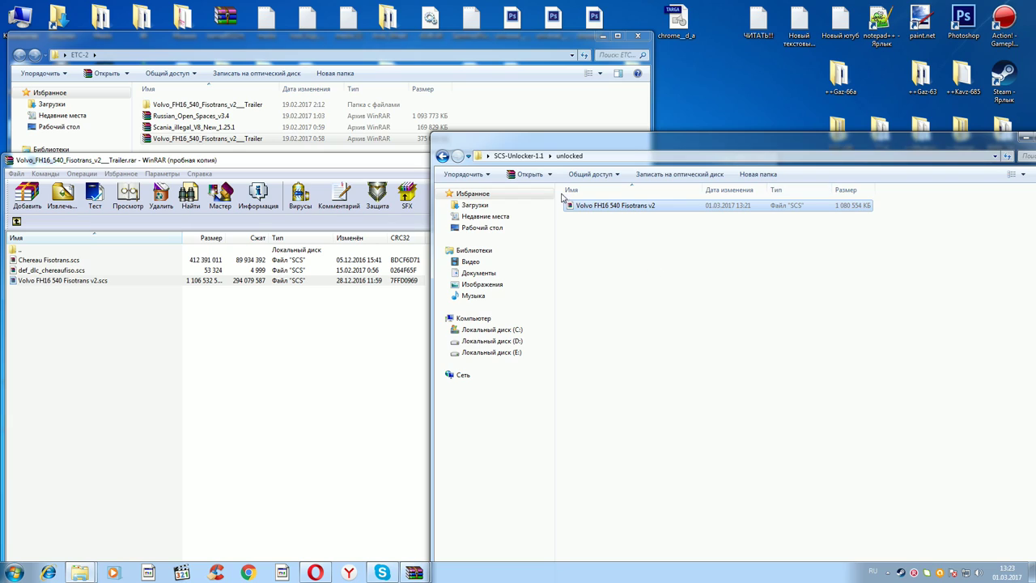
{"action": "left_click", "coordinate": [441, 157]}
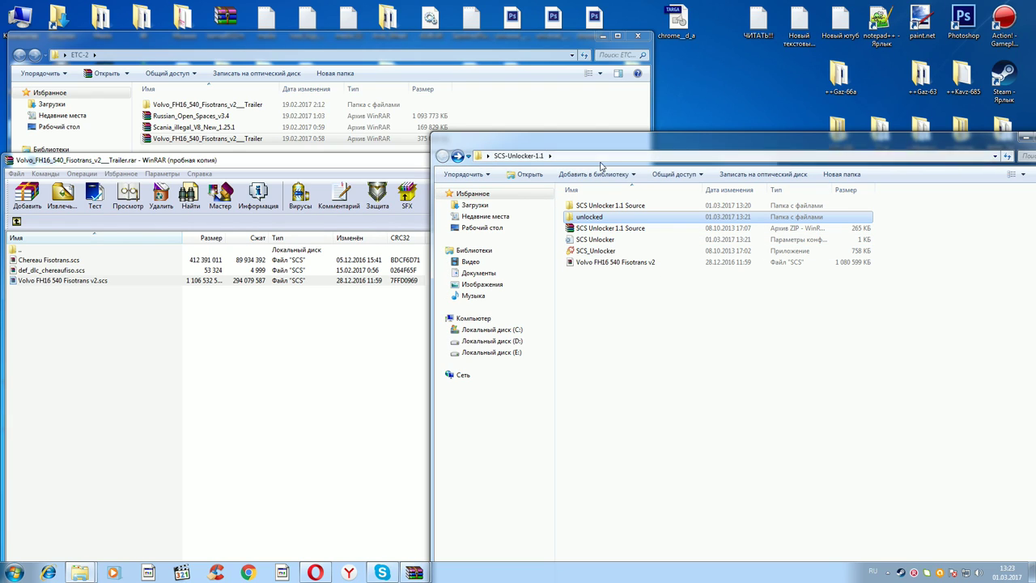
{"action": "left_click", "coordinate": [384, 165]}
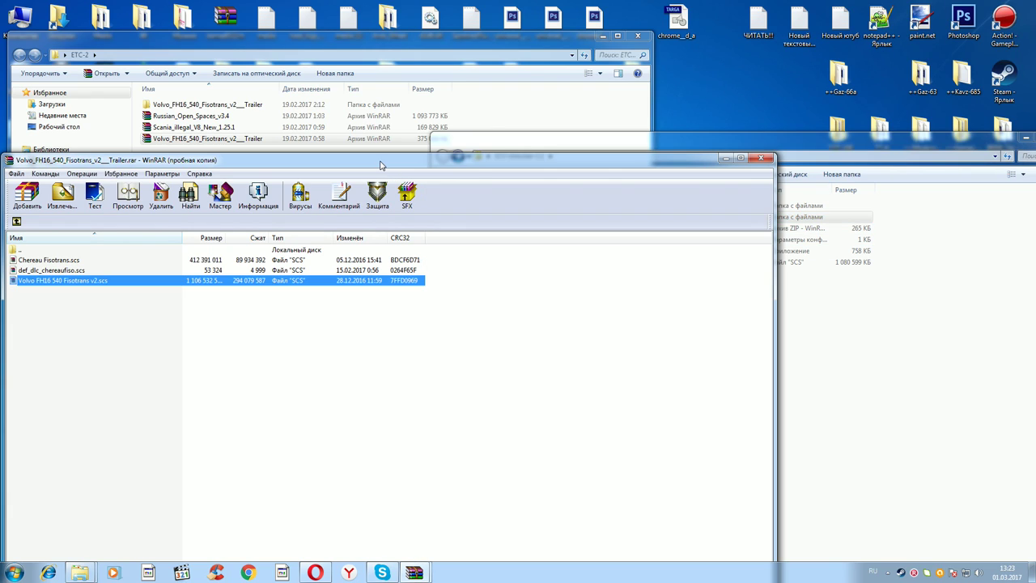
{"action": "left_click", "coordinate": [762, 159]}
{"action": "left_click", "coordinate": [638, 36]}
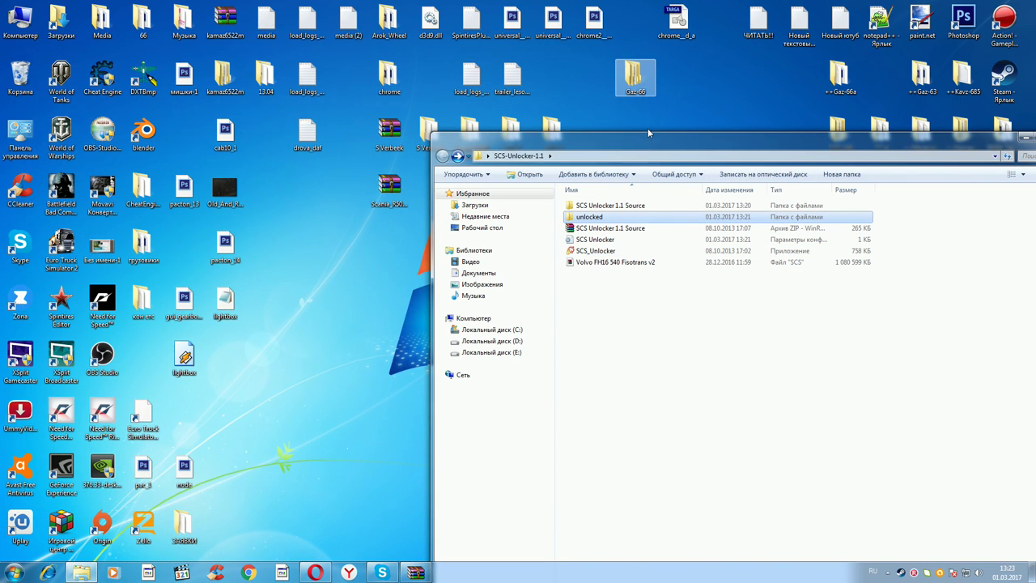
{"action": "left_click_drag", "start_coordinate": [680, 147], "coordinate": [415, 77]}
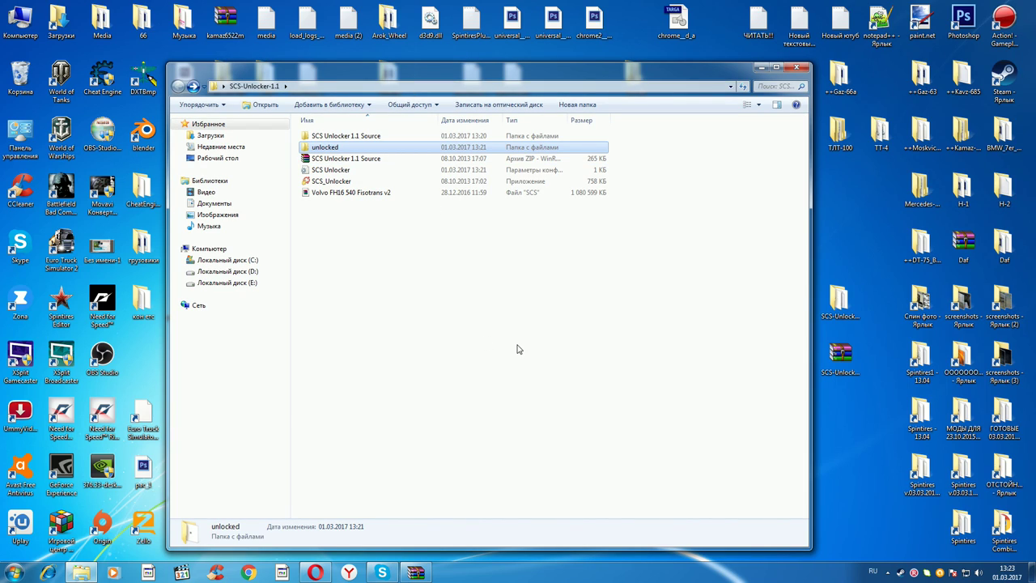
Step: Delete the SCS Unlocker configuration settings file from the SCS-Unlocker-1.1 folder
{"action": "right_click", "coordinate": [324, 174]}
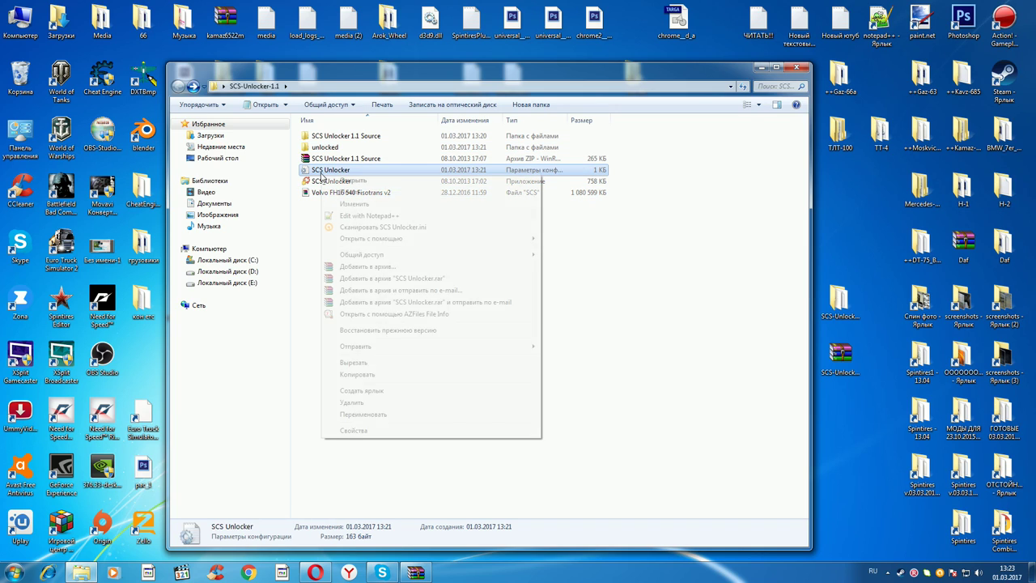
{"action": "left_click", "coordinate": [362, 404]}
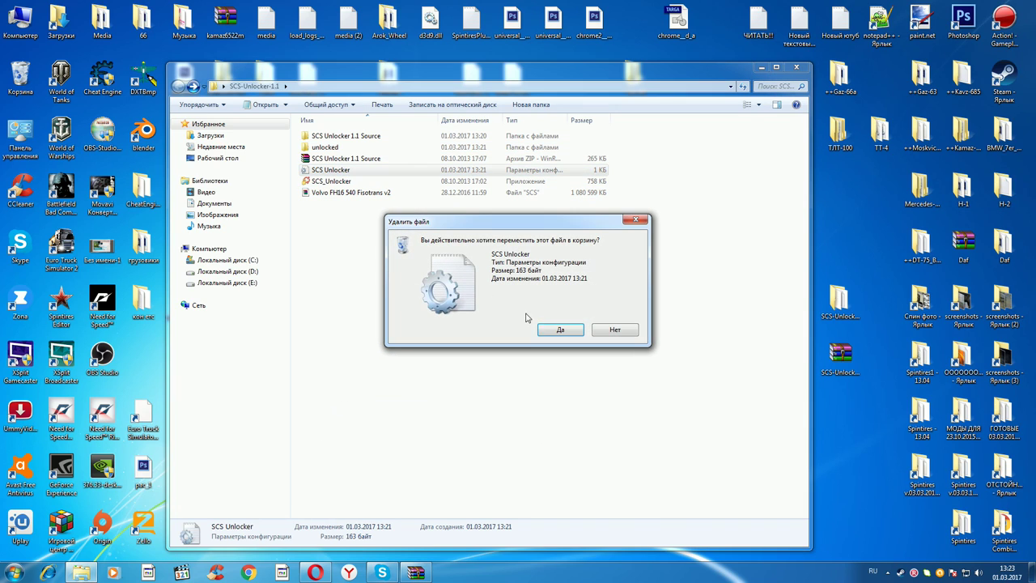
{"action": "left_click", "coordinate": [551, 330]}
Step: Check the contents of the unlocked folder, return to SCS-Unlocker-1.1, and delete the unlocked folder
{"action": "left_click", "coordinate": [327, 150]}
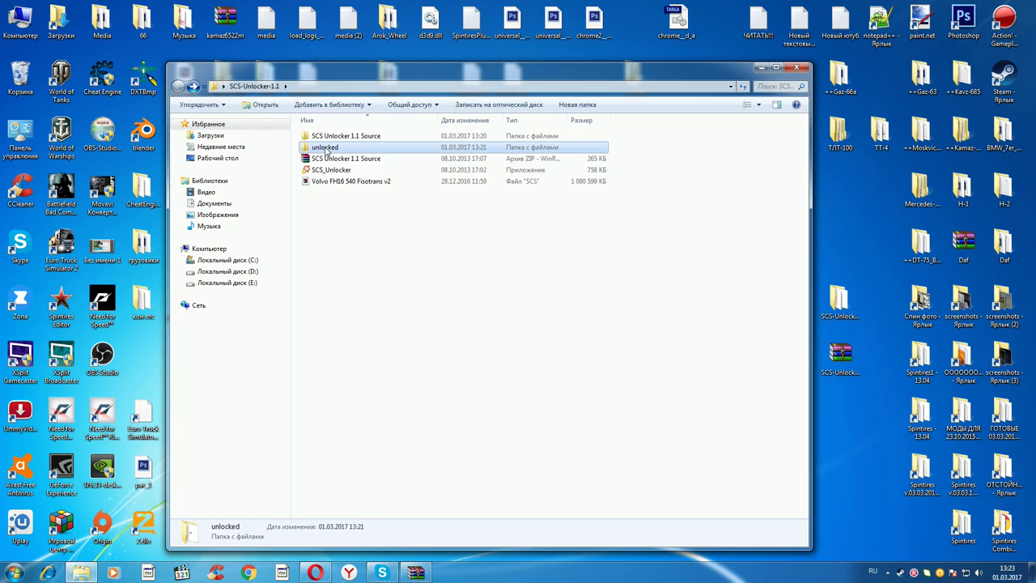
{"action": "double_click", "coordinate": [327, 151]}
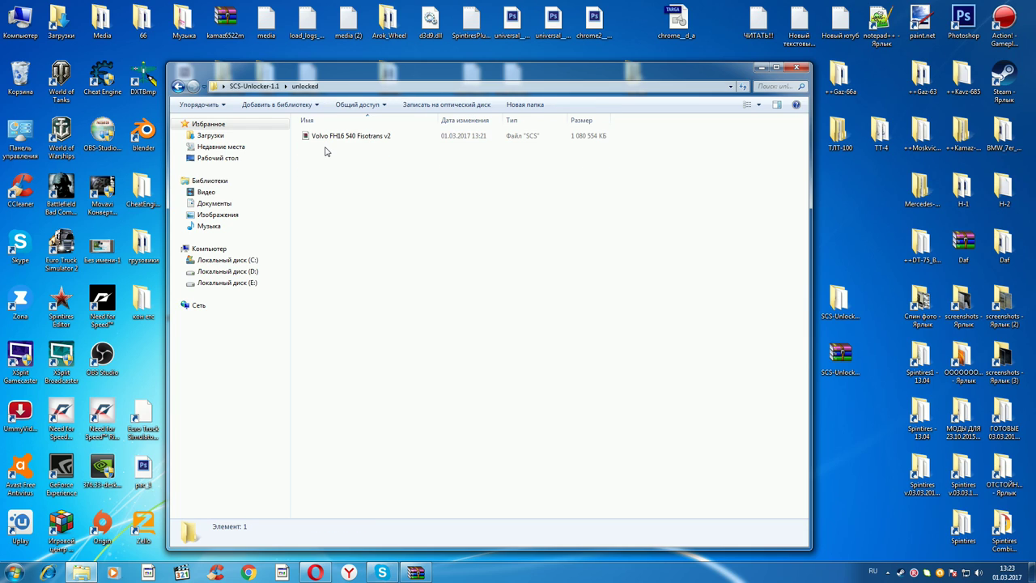
{"action": "left_click", "coordinate": [179, 85]}
{"action": "right_click", "coordinate": [322, 147]}
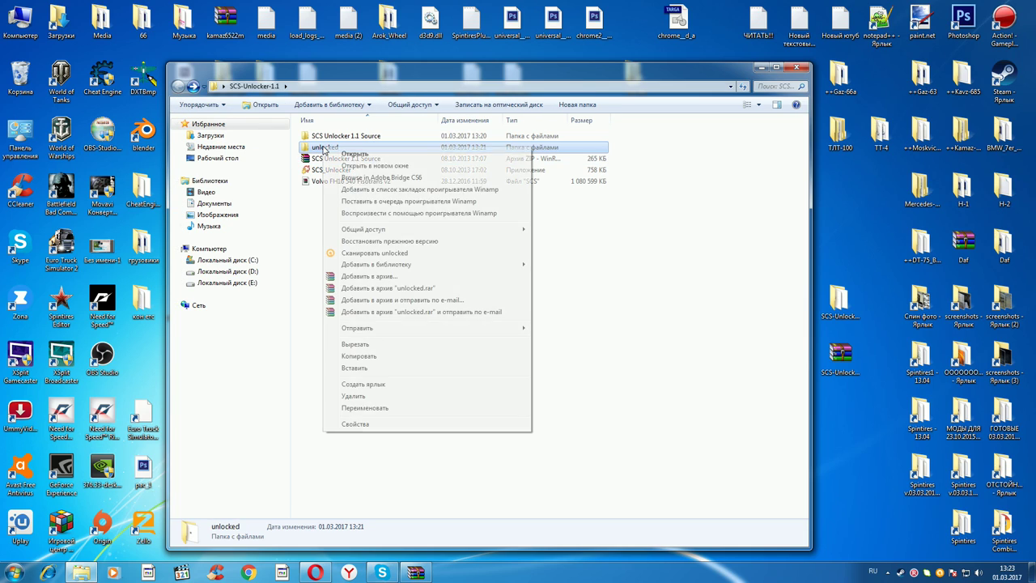
{"action": "left_click", "coordinate": [354, 395]}
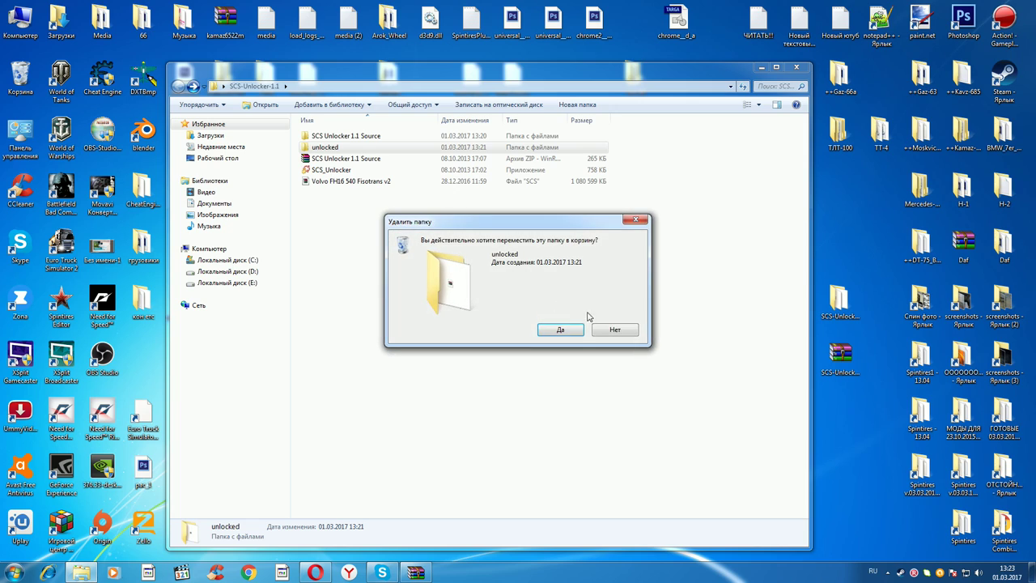
{"action": "left_click", "coordinate": [560, 329]}
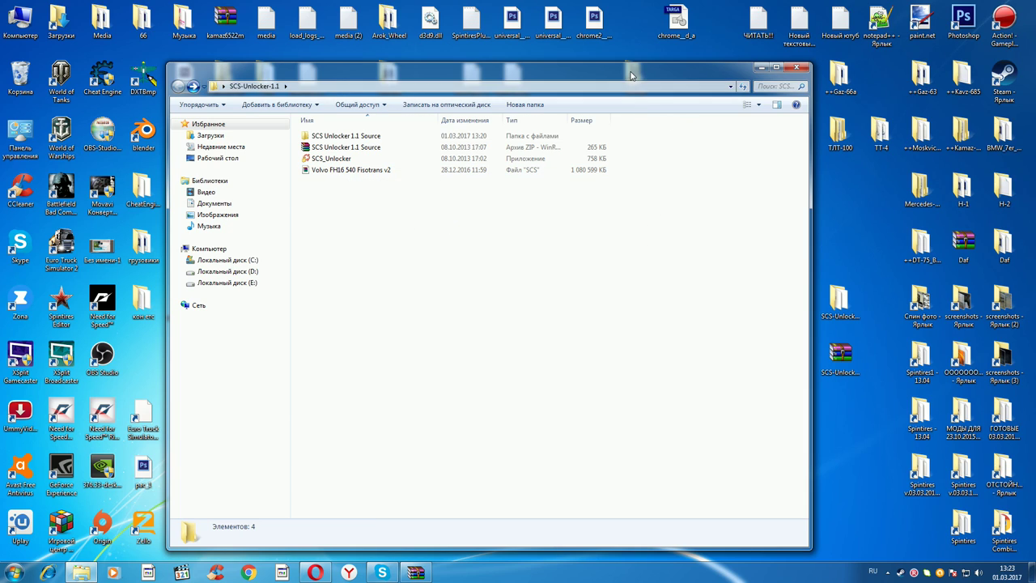
{"action": "left_click_drag", "start_coordinate": [631, 76], "coordinate": [577, 76]}
{"action": "left_click", "coordinate": [840, 363]}
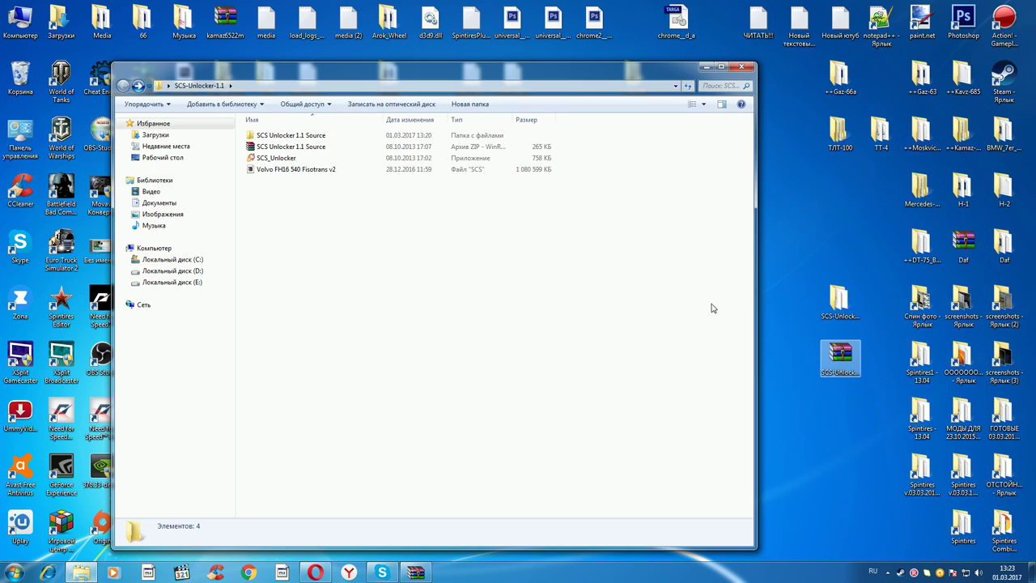
{"action": "double_click", "coordinate": [841, 364]}
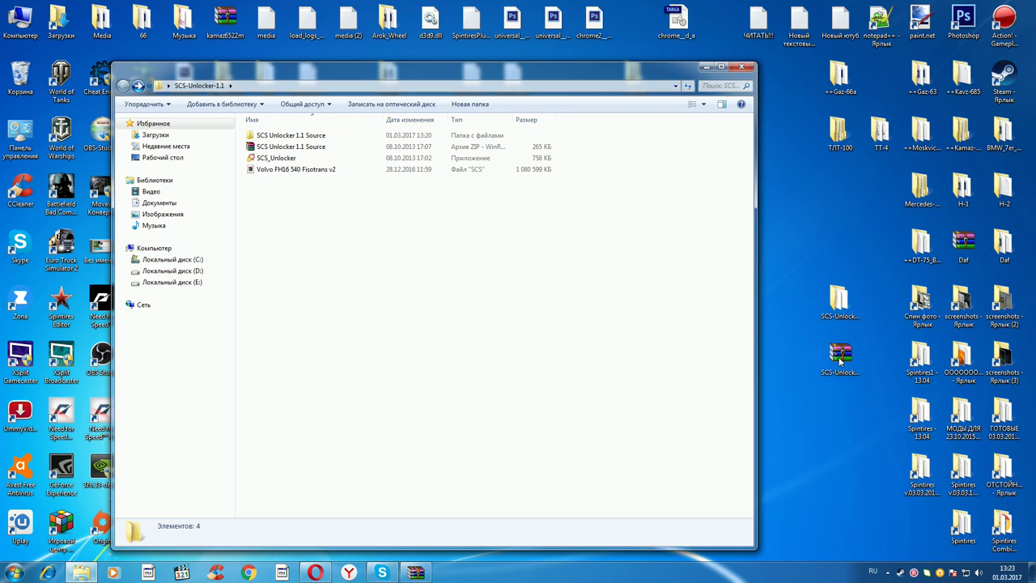
{"action": "left_click", "coordinate": [282, 137]}
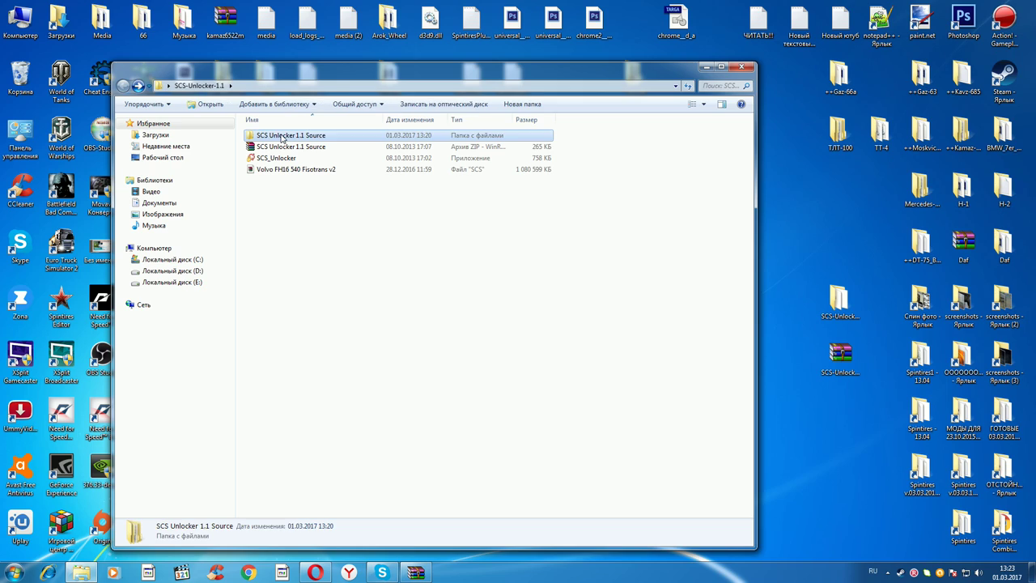
{"action": "left_click", "coordinate": [276, 148]}
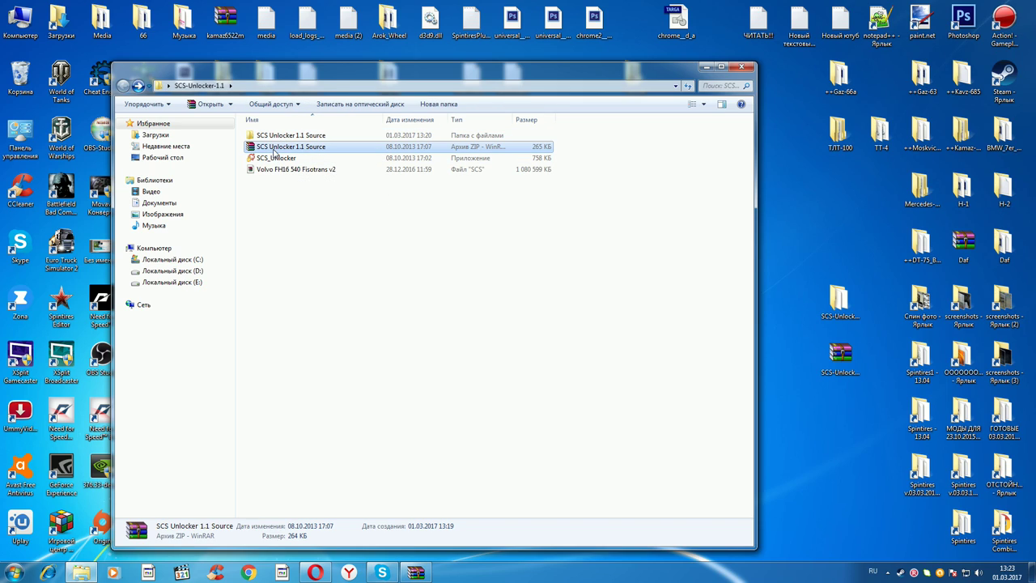
{"action": "left_click", "coordinate": [273, 160]}
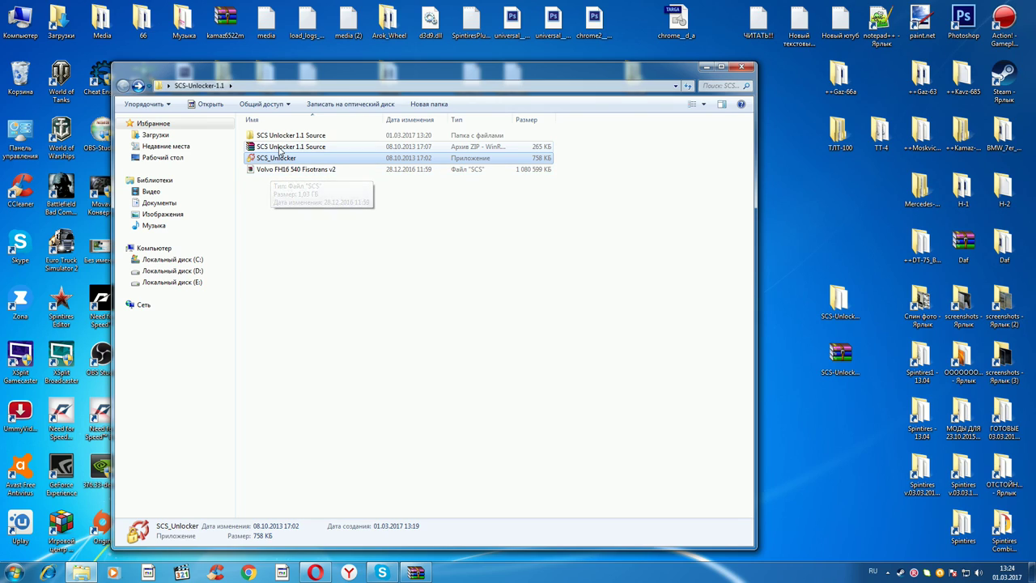
Step: Try to open the original Volvo FH16 540 Fisotrans v2 file in the SCS-Unlocker-1.1 folder directly as an archive
{"action": "double_click", "coordinate": [279, 158]}
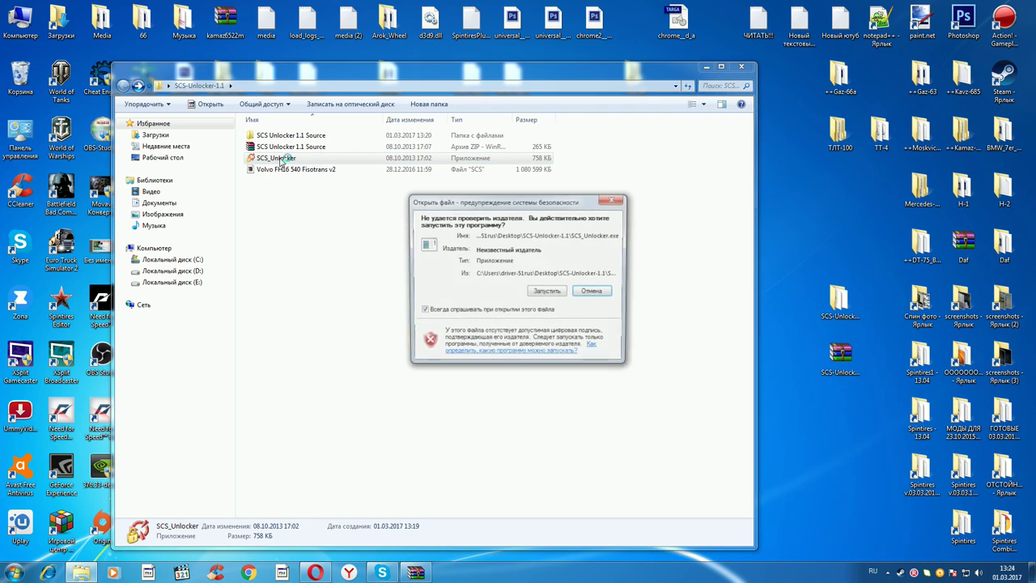
{"action": "left_click", "coordinate": [613, 198]}
{"action": "double_click", "coordinate": [275, 170]}
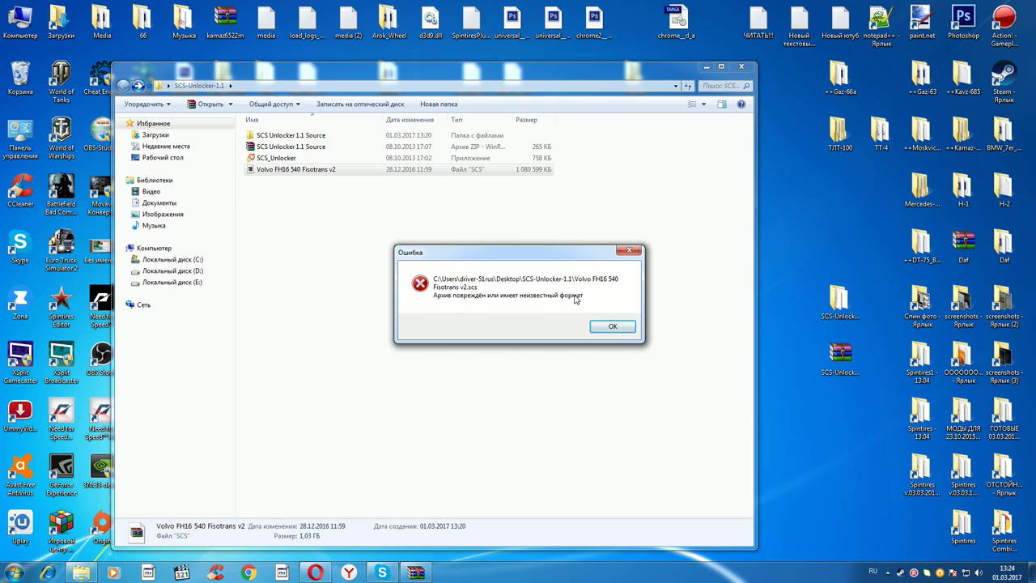
{"action": "left_click", "coordinate": [602, 326]}
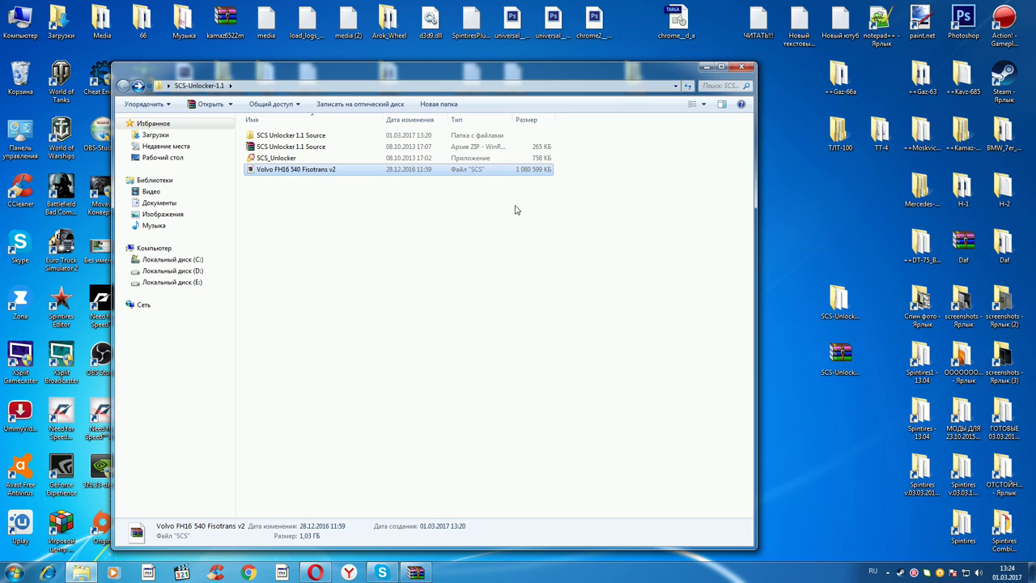
Step: Run SCS_Unlocker from the SCS-Unlocker-1.1 folder and enable the Rebuild archive option
{"action": "double_click", "coordinate": [276, 159]}
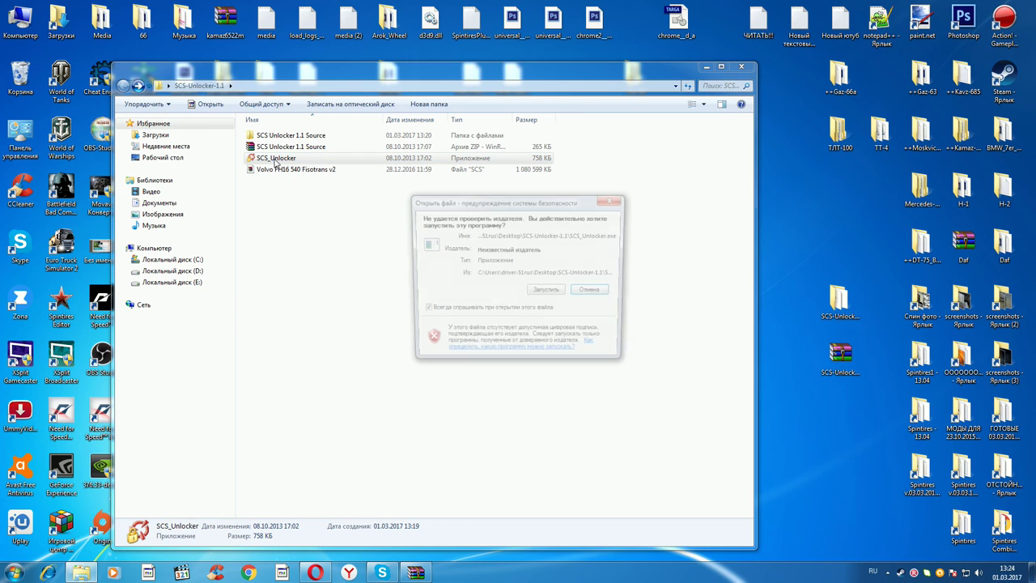
{"action": "left_click", "coordinate": [531, 291]}
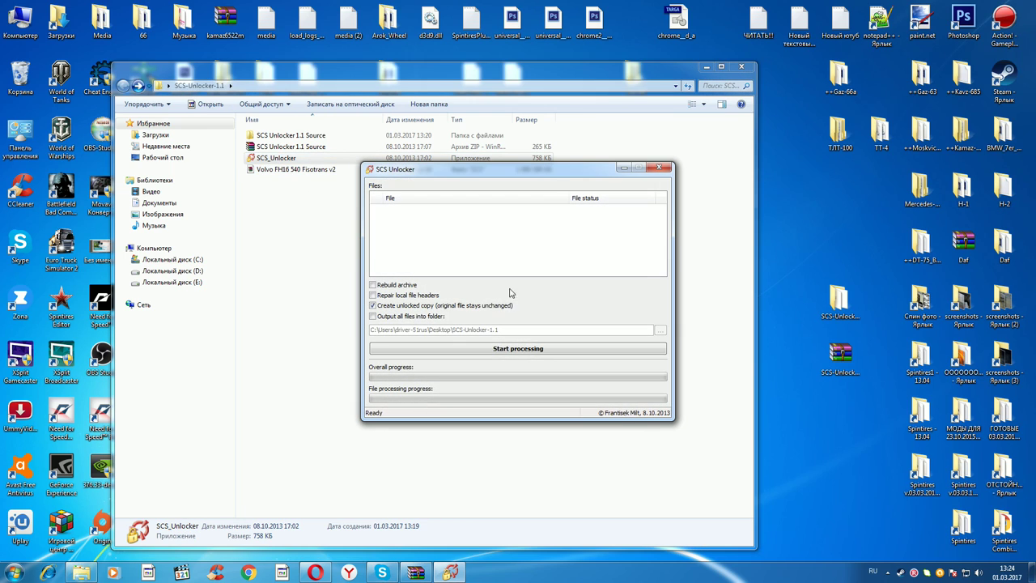
{"action": "left_click", "coordinate": [372, 285]}
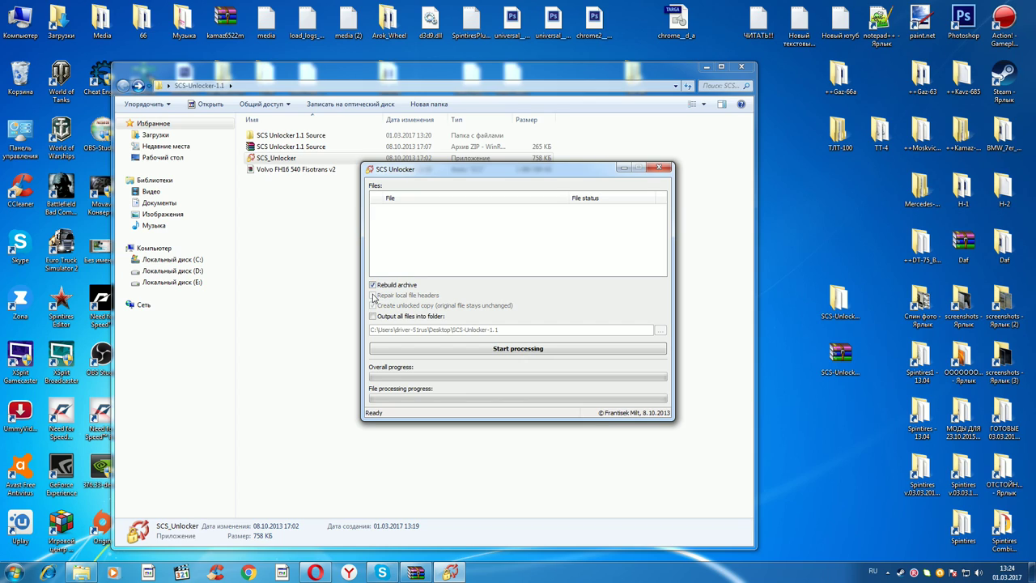
{"action": "left_click", "coordinate": [373, 286]}
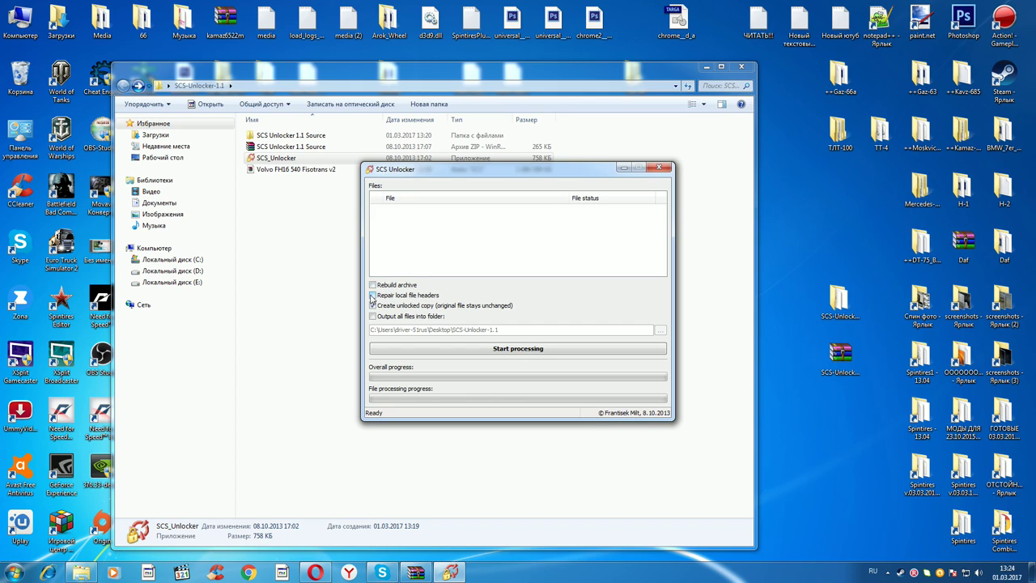
{"action": "left_click", "coordinate": [374, 286]}
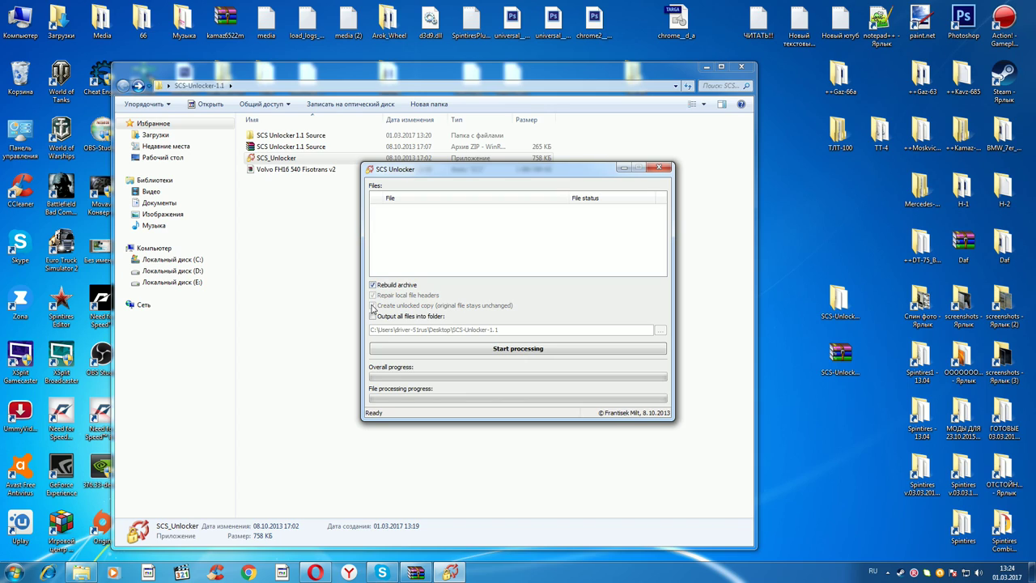
Step: Add Volvo FH16 540 Fisotrans v2.scs from the SCS-Unlocker-1.1 folder to the file list and process it
{"action": "right_click", "coordinate": [489, 224]}
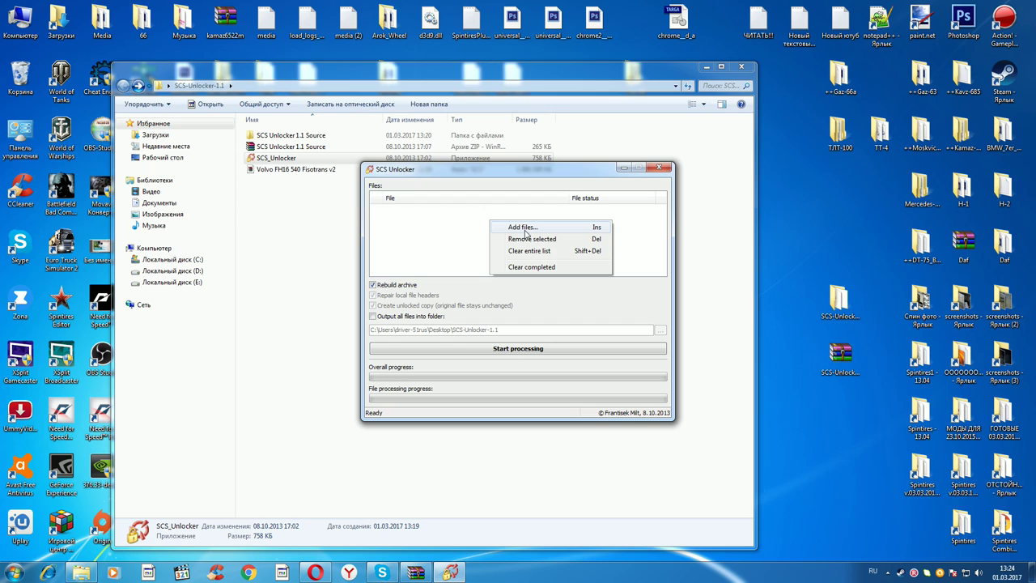
{"action": "left_click", "coordinate": [522, 227]}
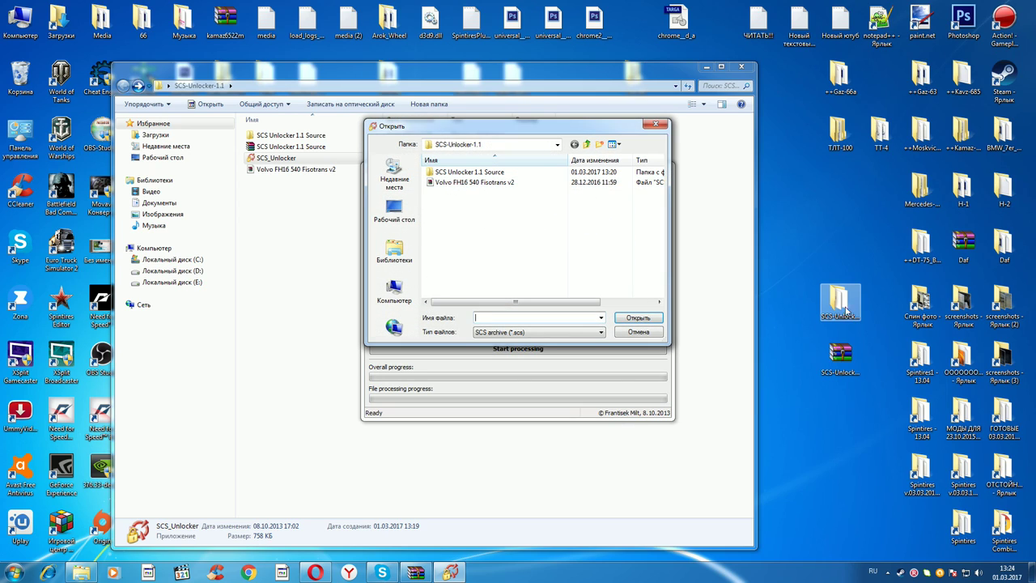
{"action": "left_click", "coordinate": [461, 183]}
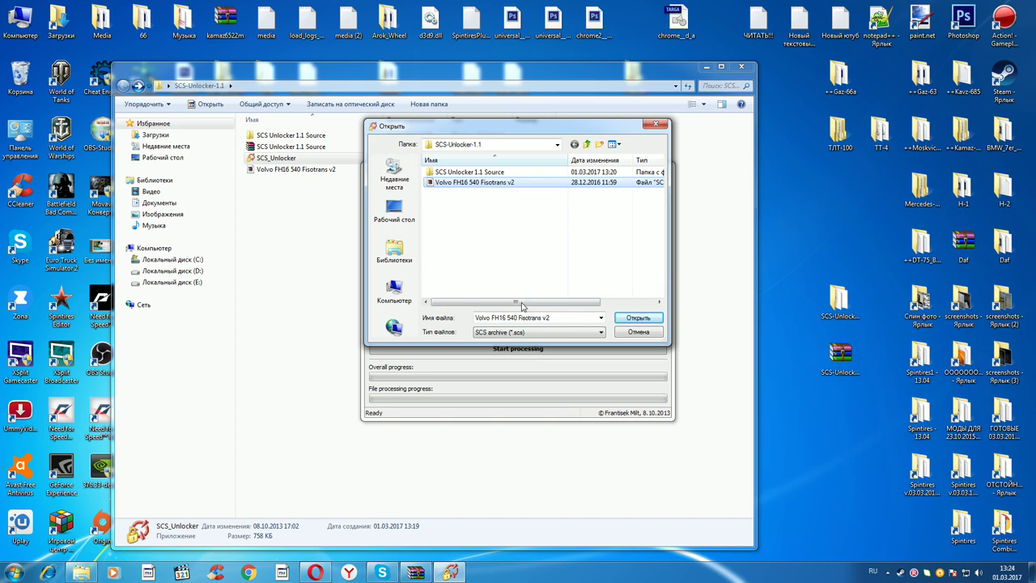
{"action": "left_click", "coordinate": [639, 320]}
{"action": "left_click", "coordinate": [628, 318]}
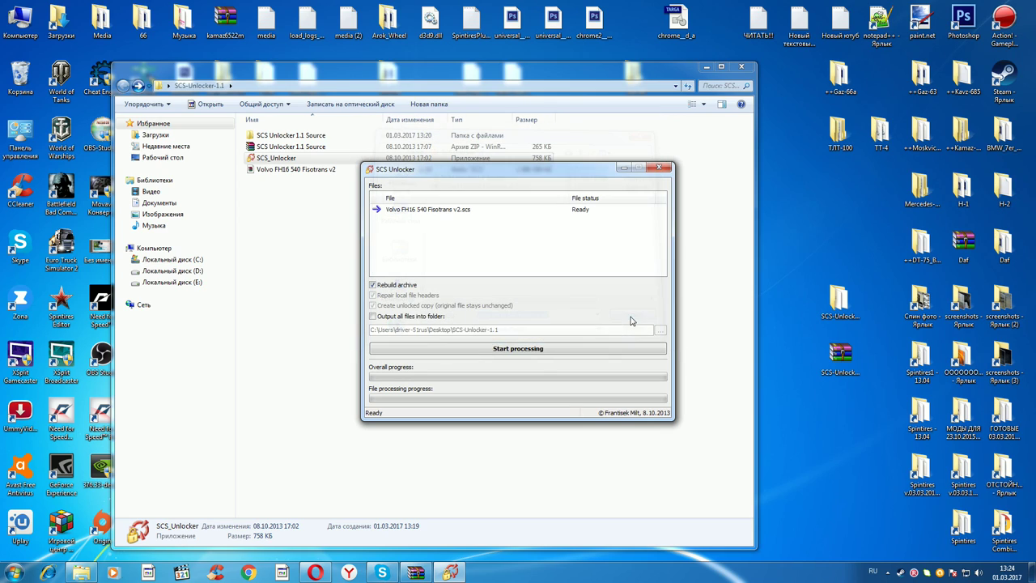
{"action": "left_click", "coordinate": [509, 349]}
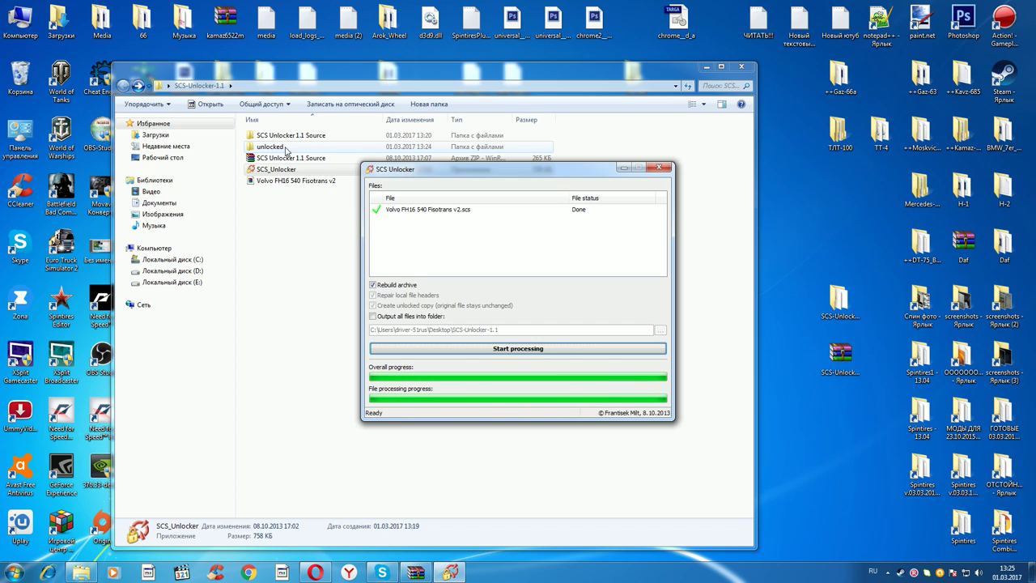
Step: Close SCS Unlocker and open the rebuilt Volvo FH16 540 Fisotrans v2 file from the unlocked folder as an archive
{"action": "left_click", "coordinate": [659, 167]}
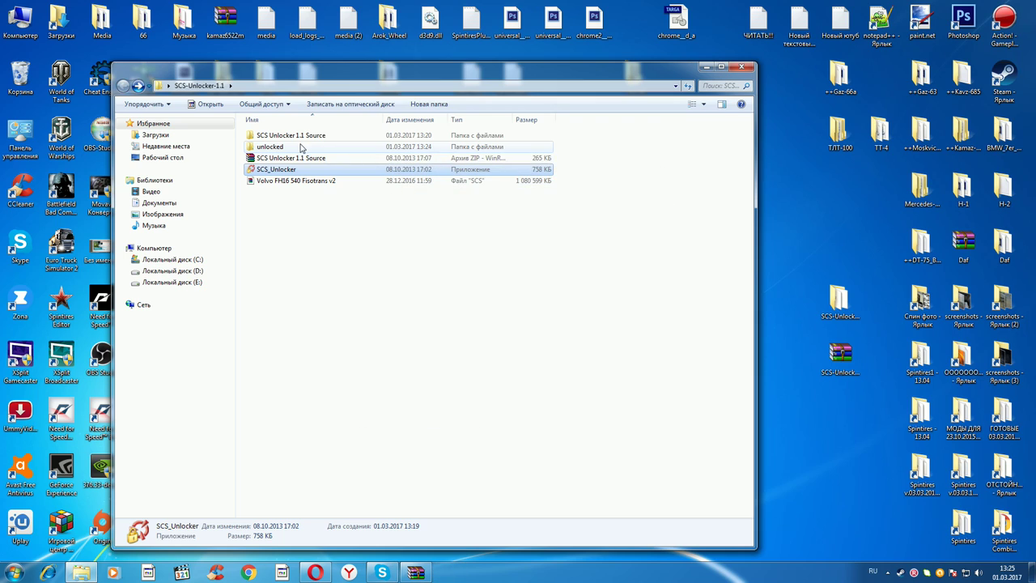
{"action": "double_click", "coordinate": [301, 147]}
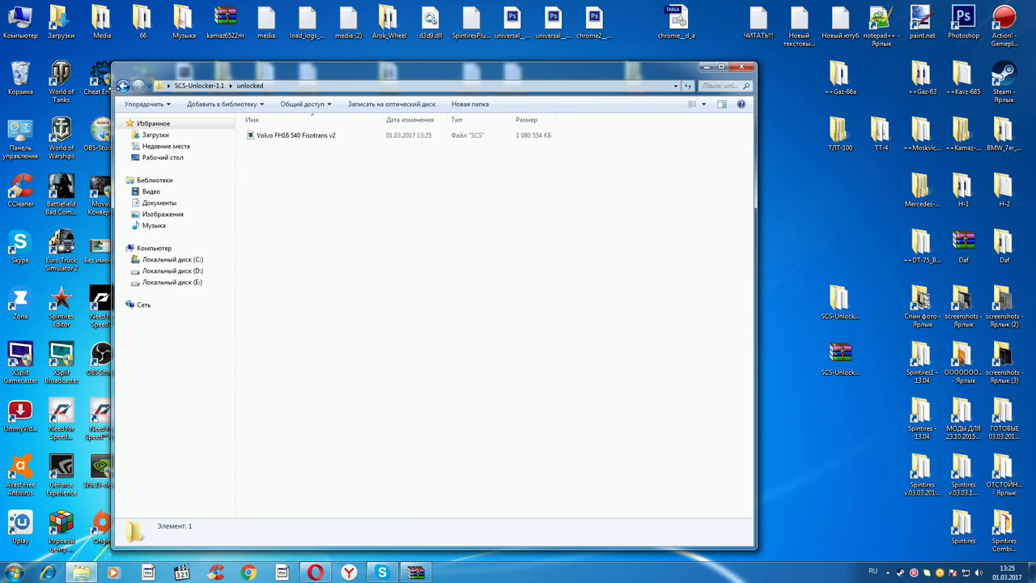
{"action": "left_click", "coordinate": [285, 138]}
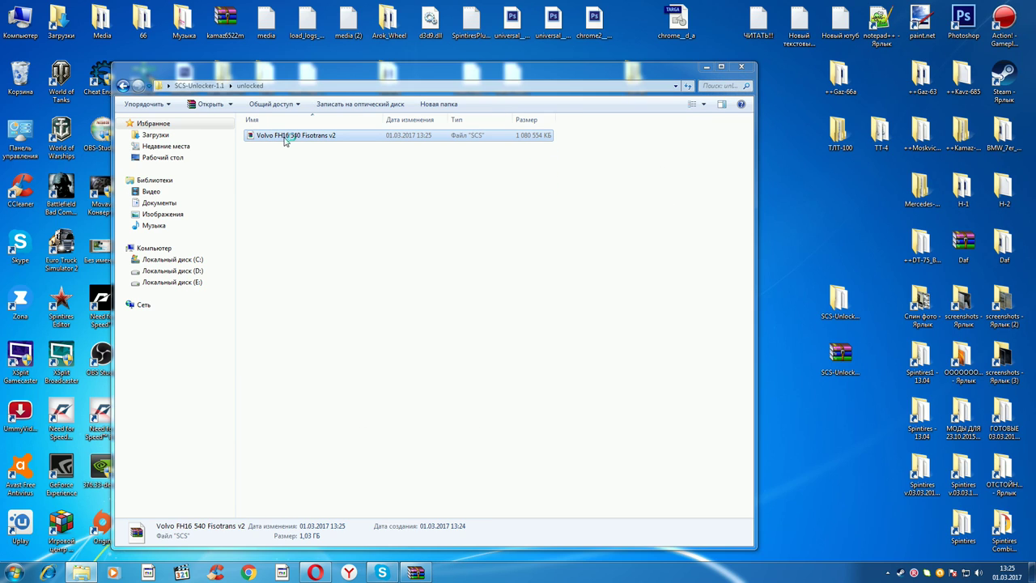
{"action": "double_click", "coordinate": [285, 140]}
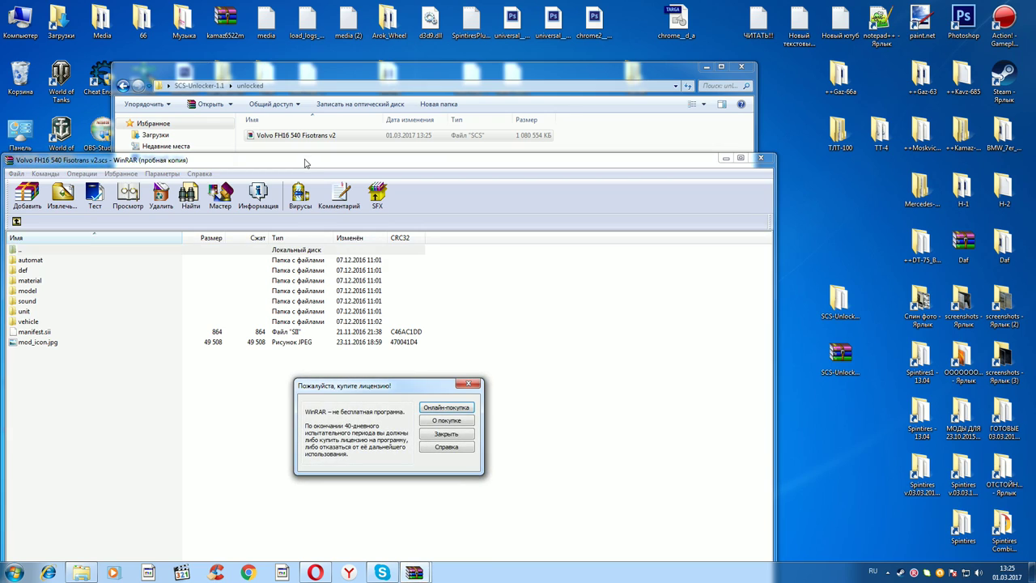
{"action": "left_click", "coordinate": [468, 384]}
{"action": "left_click_drag", "start_coordinate": [273, 166], "coordinate": [402, 69]}
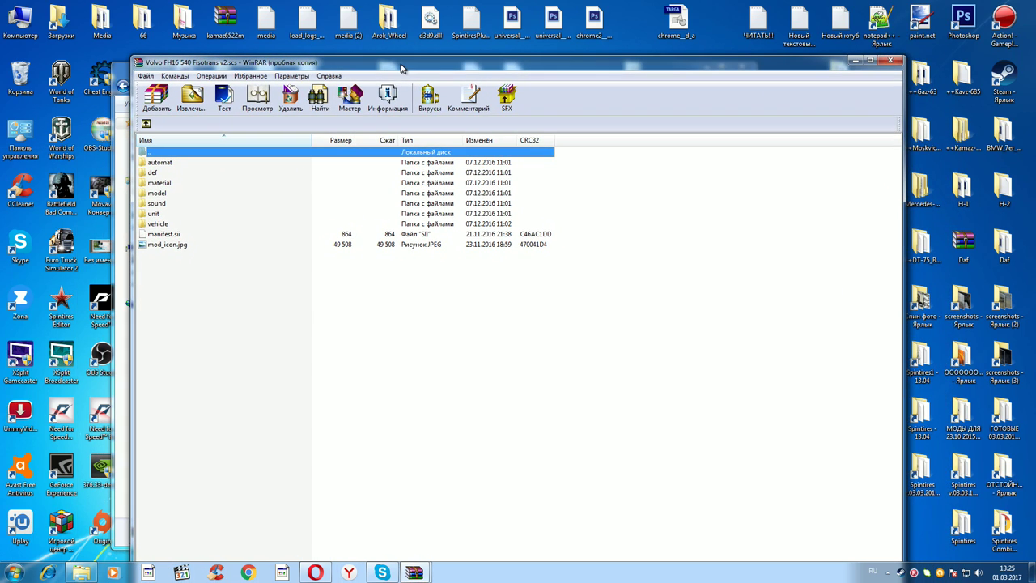
Step: Browse the archive to the exterior truck sounds in sound, truck, volvo_fh_op, ext
{"action": "double_click", "coordinate": [158, 205]}
{"action": "left_click", "coordinate": [158, 163]}
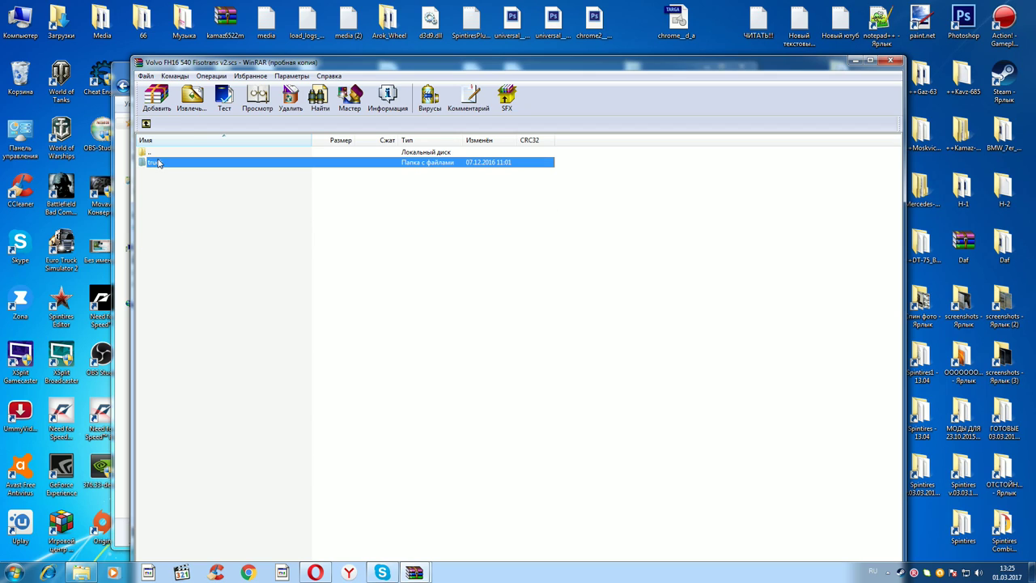
{"action": "double_click", "coordinate": [160, 164]}
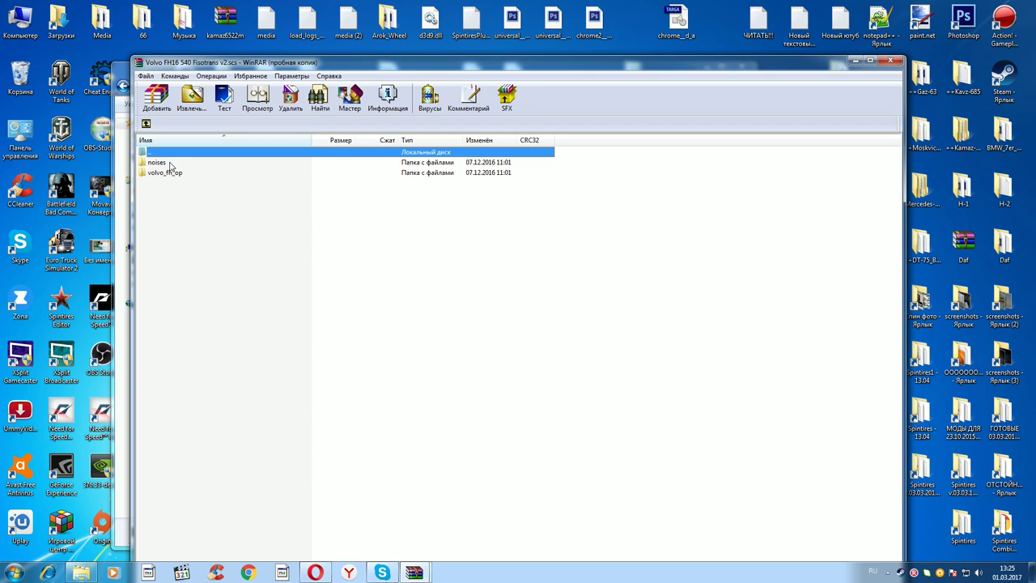
{"action": "double_click", "coordinate": [157, 175]}
{"action": "double_click", "coordinate": [153, 165]}
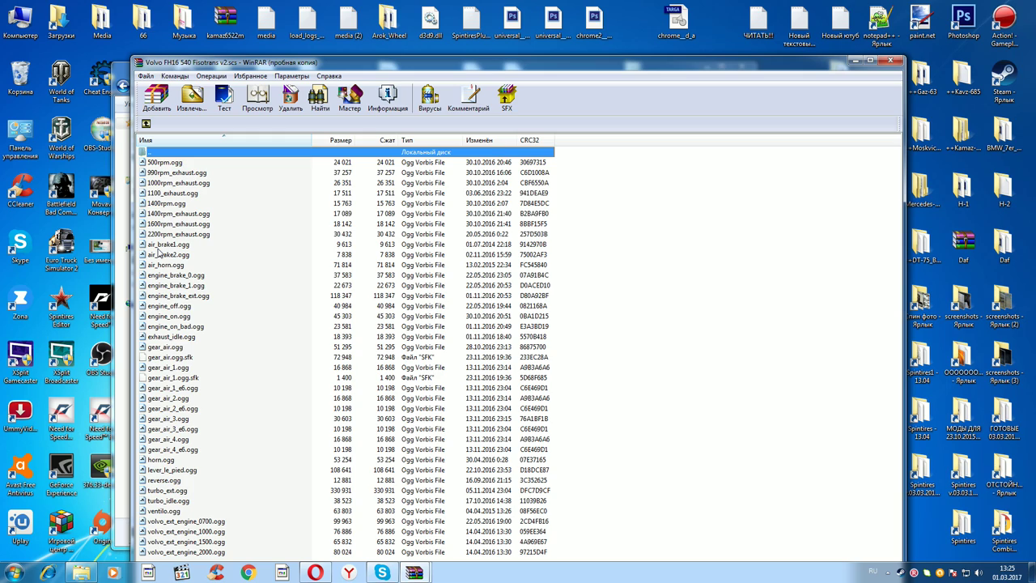
Step: Play air_brake1.ogg from the ext folder and close the Winamp player
{"action": "left_click", "coordinate": [158, 245]}
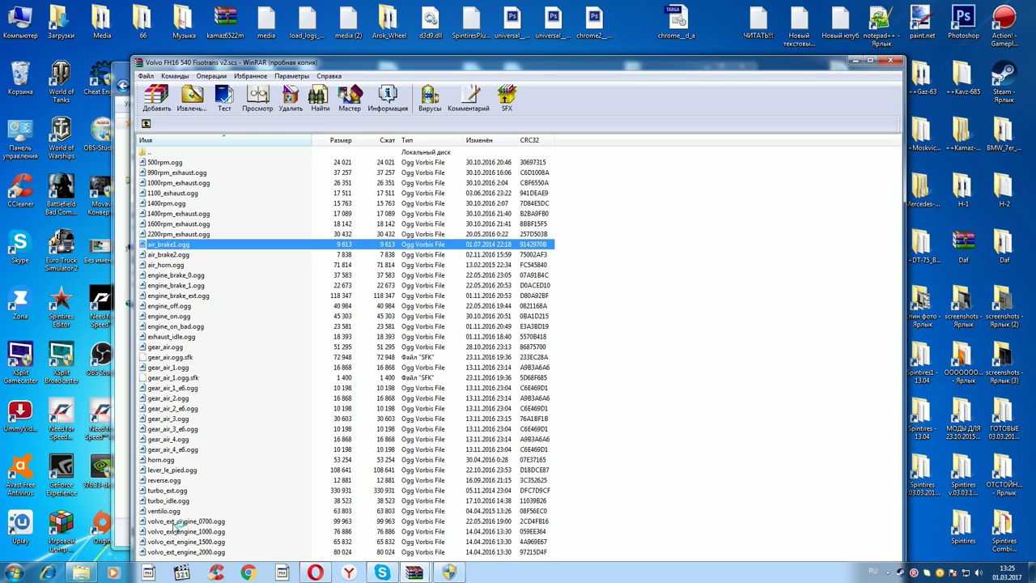
{"action": "key", "text": "Return"}
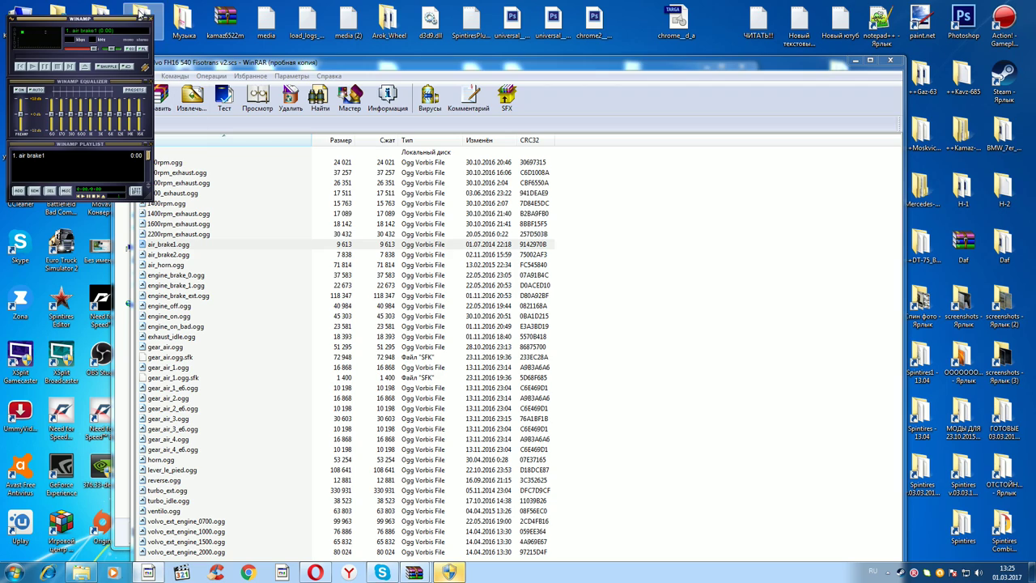
{"action": "left_click", "coordinate": [150, 18]}
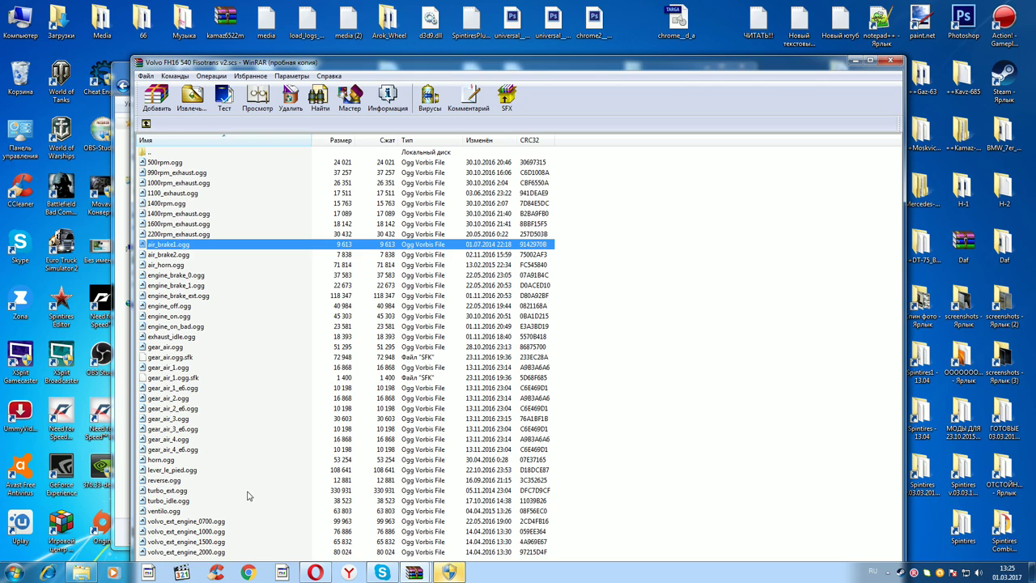
Step: Play the exterior engine sounds from volvo_ext_engine_0700.ogg to volvo_ext_engine_2000.ogg, declining the Winamp permission request
{"action": "double_click", "coordinate": [169, 522]}
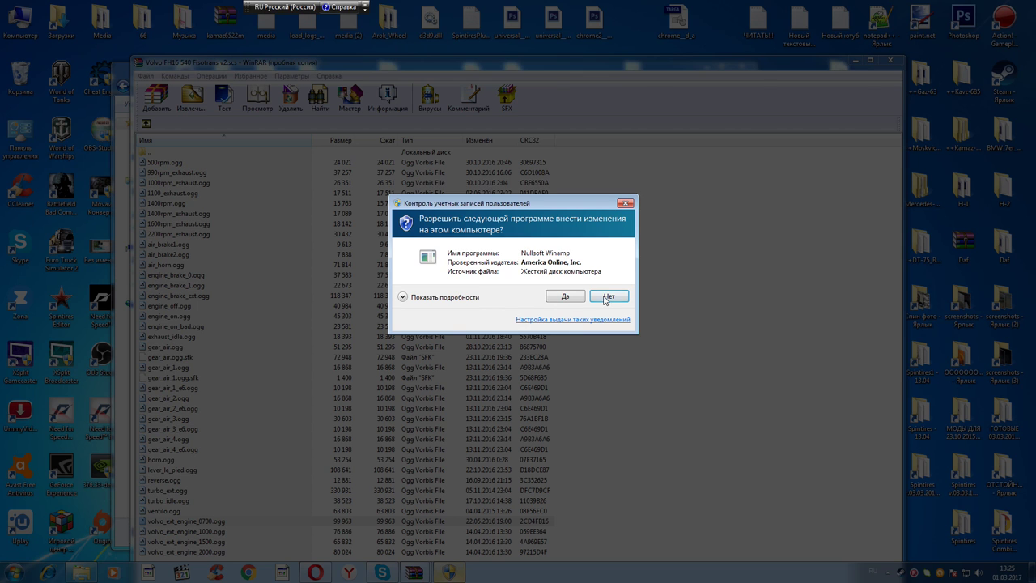
{"action": "left_click", "coordinate": [608, 297]}
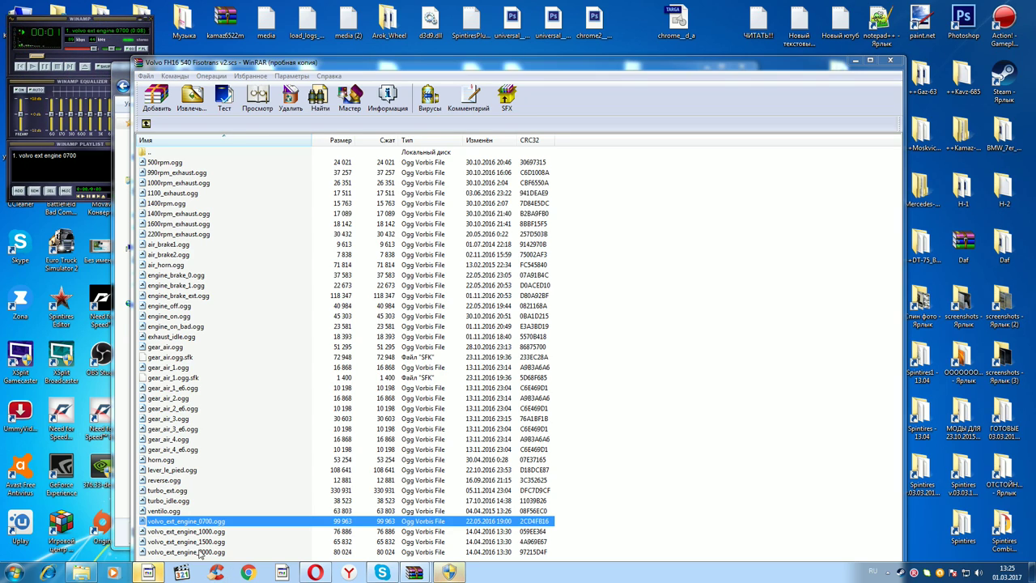
{"action": "key", "text": "Down"}
{"action": "key", "text": "Return"}
{"action": "key", "text": "Down"}
{"action": "key", "text": "Return"}
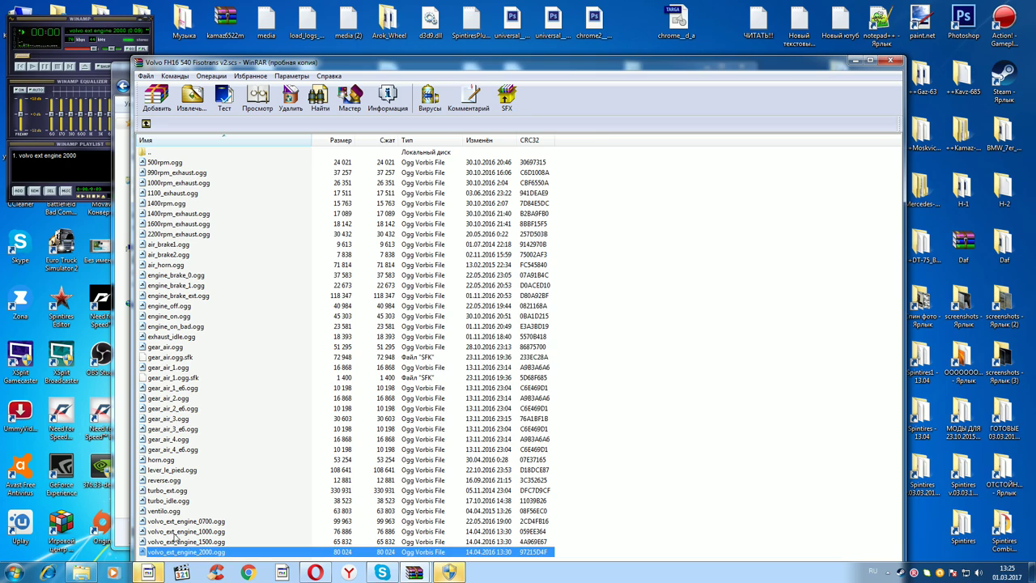
Step: Play the exterior sounds turbo_ext.ogg, reverse.ogg, turbo_idle.ogg, gear_air_2_e6.ogg and air_horn.ogg
{"action": "double_click", "coordinate": [159, 491]}
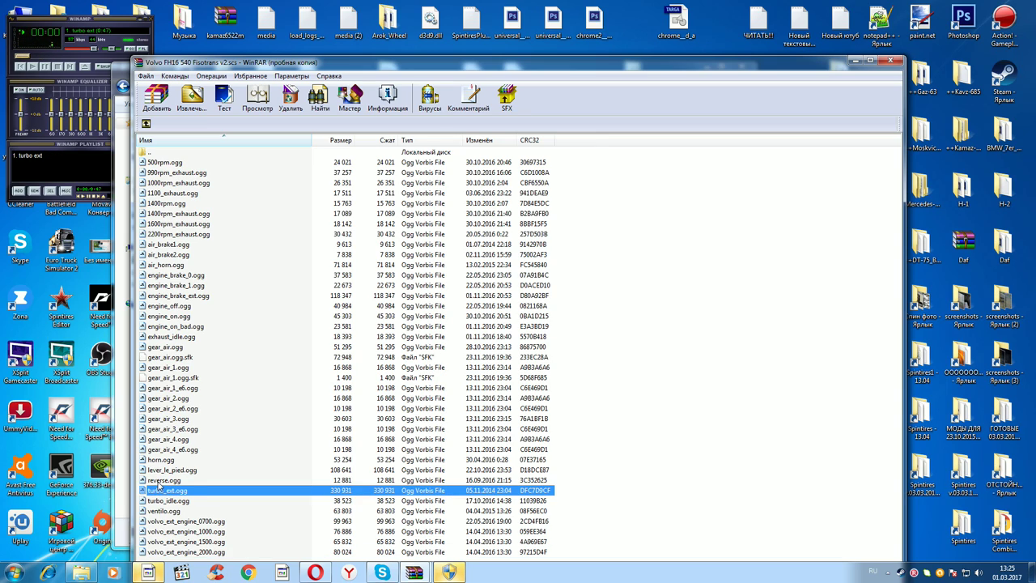
{"action": "double_click", "coordinate": [160, 481]}
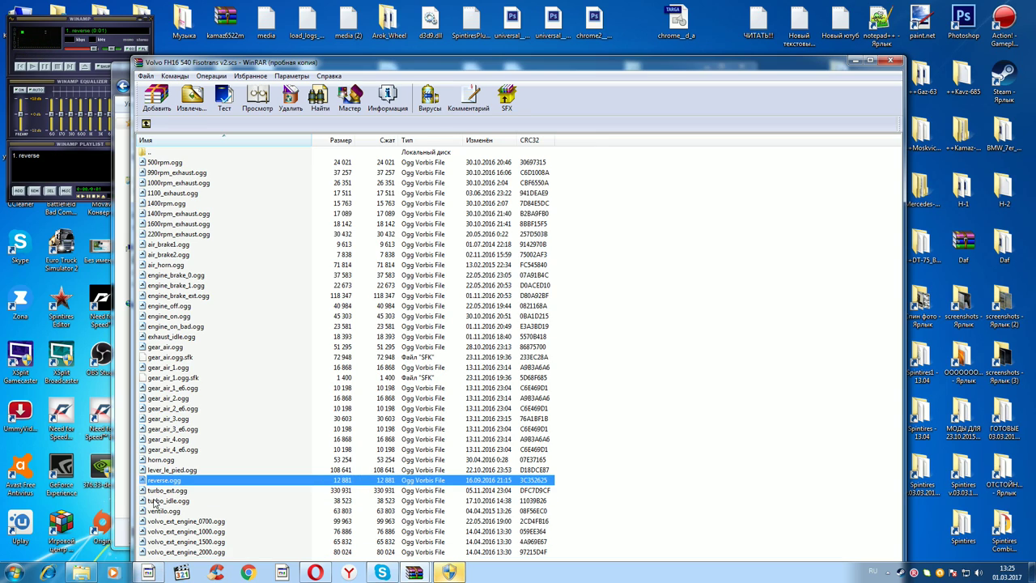
{"action": "double_click", "coordinate": [154, 501]}
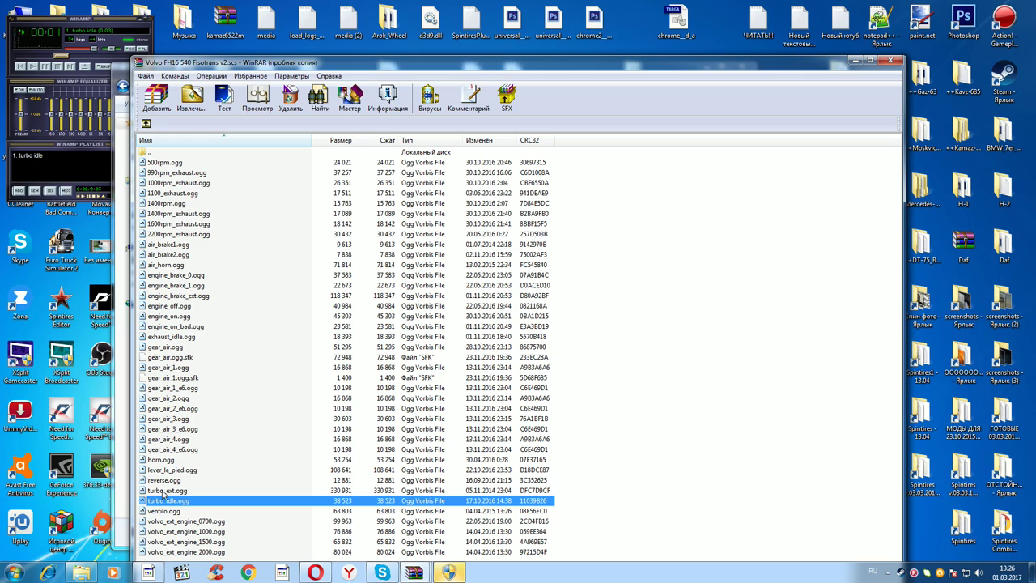
{"action": "double_click", "coordinate": [163, 491]}
{"action": "double_click", "coordinate": [180, 409]}
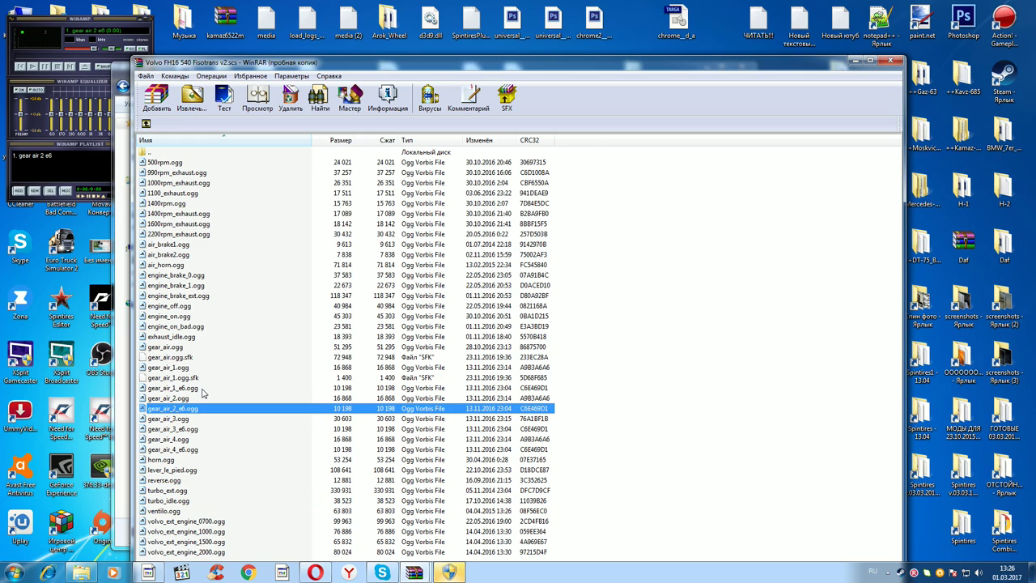
{"action": "double_click", "coordinate": [165, 266]}
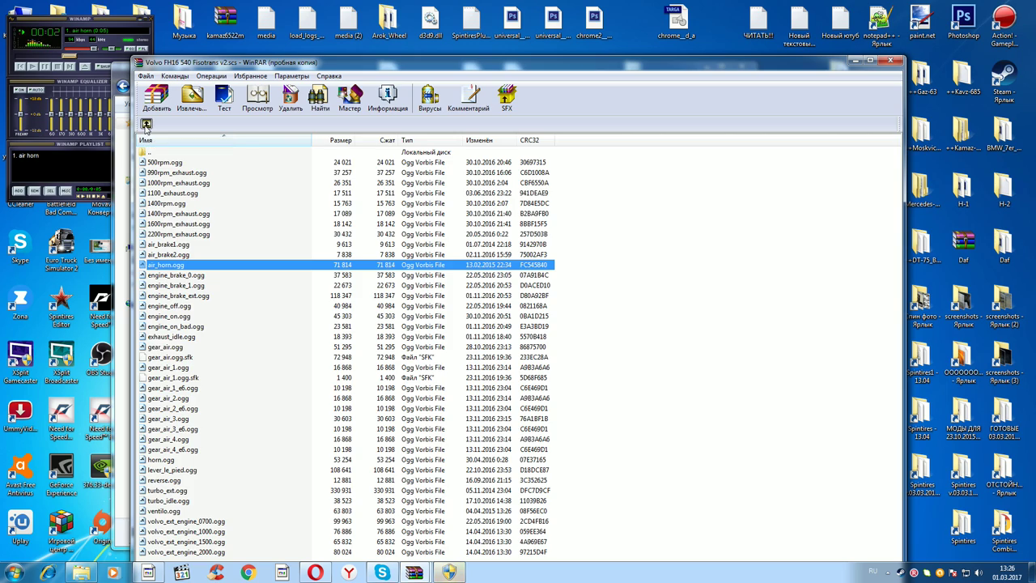
Step: Open the int sound folder and sample its interior sounds, including 1400rpm-int-mono.ogg, 1000rpm-int-exhaust.ogg, engine_brake_1.ogg, int_gear_air_3.ogg and start-int-mono.ogg
{"action": "left_click", "coordinate": [146, 124]}
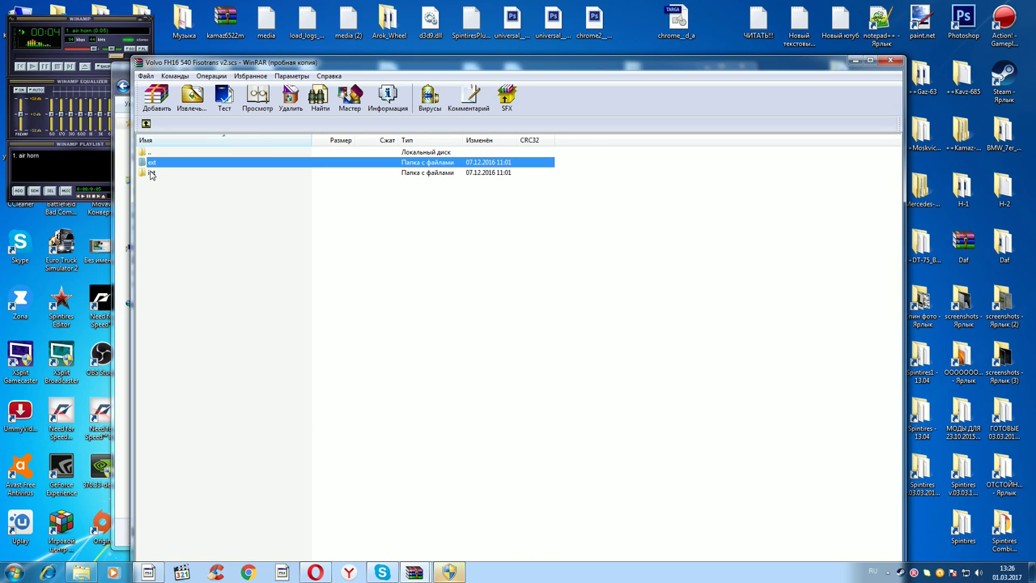
{"action": "double_click", "coordinate": [151, 173]}
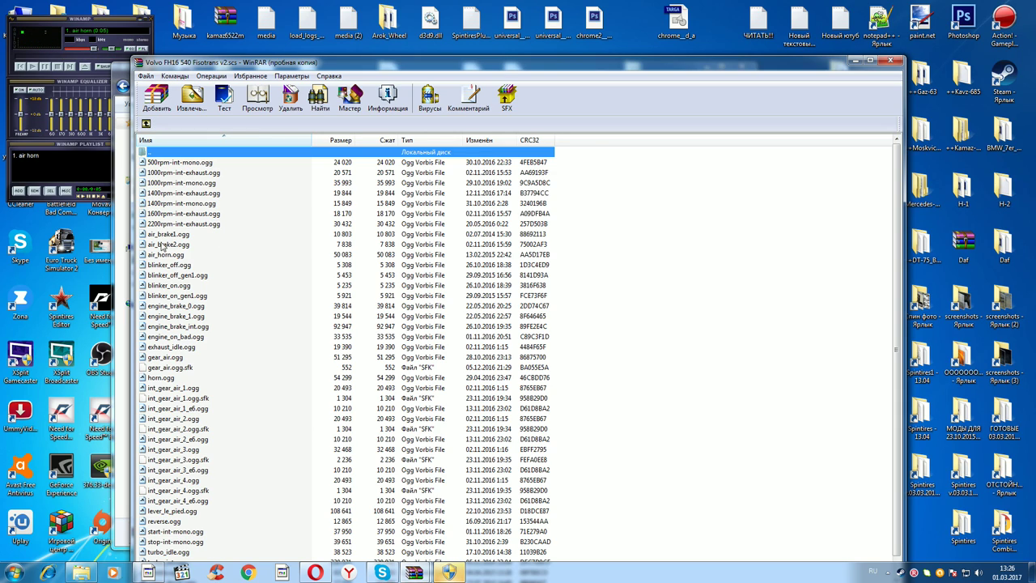
{"action": "double_click", "coordinate": [178, 204]}
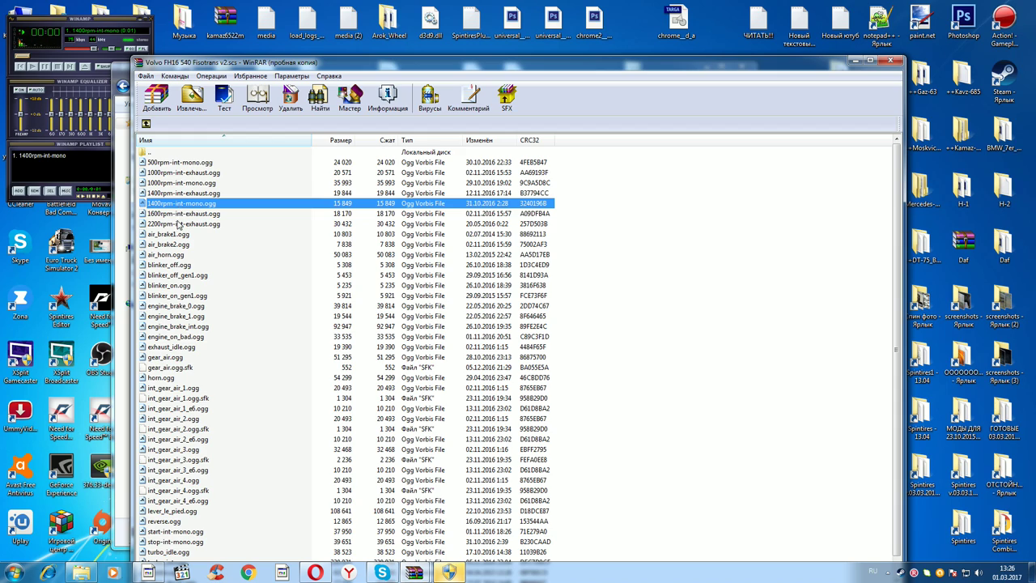
{"action": "left_click", "coordinate": [177, 194]}
{"action": "double_click", "coordinate": [179, 173]}
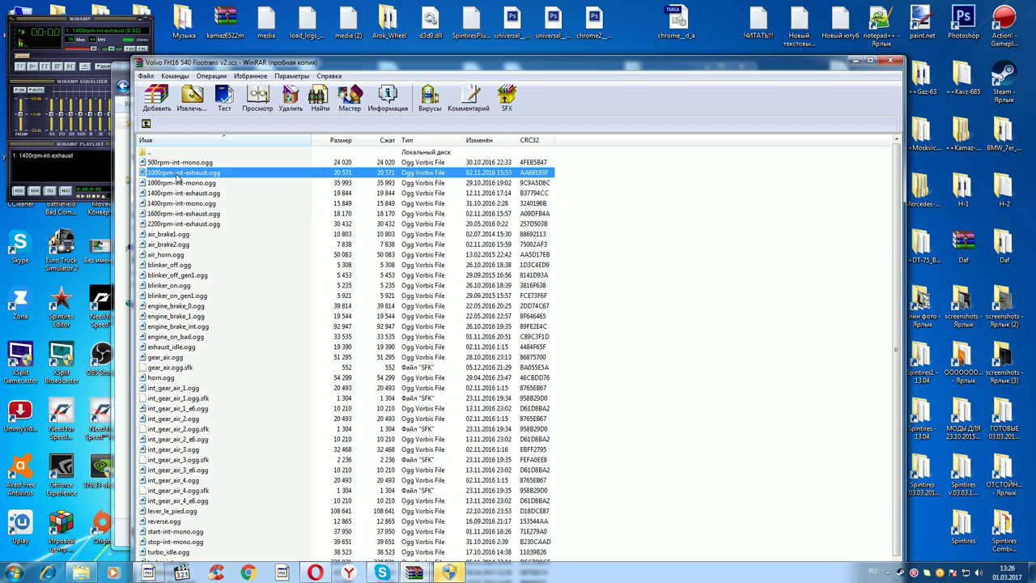
{"action": "double_click", "coordinate": [167, 319]}
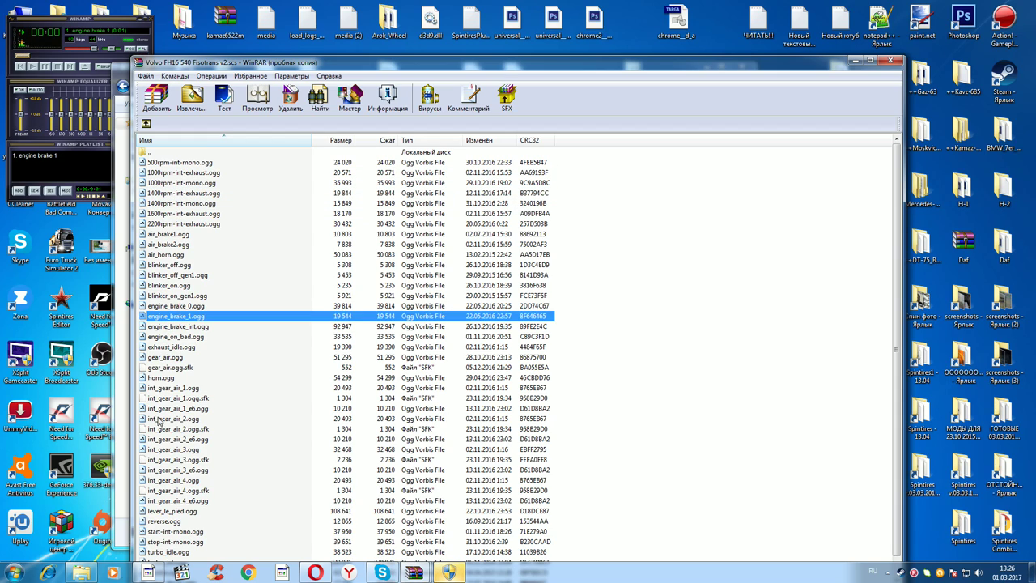
{"action": "double_click", "coordinate": [162, 450]}
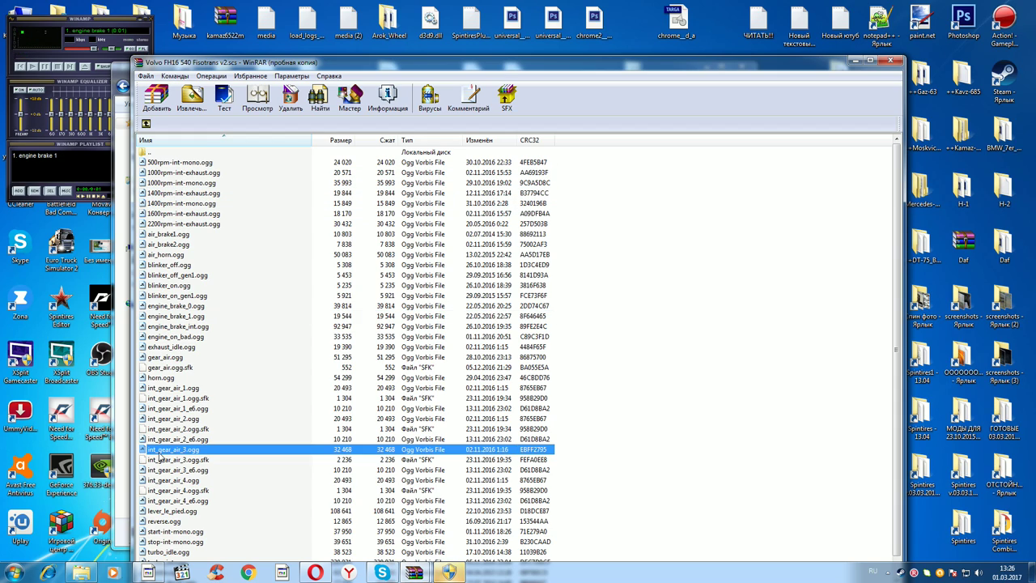
{"action": "double_click", "coordinate": [166, 532]}
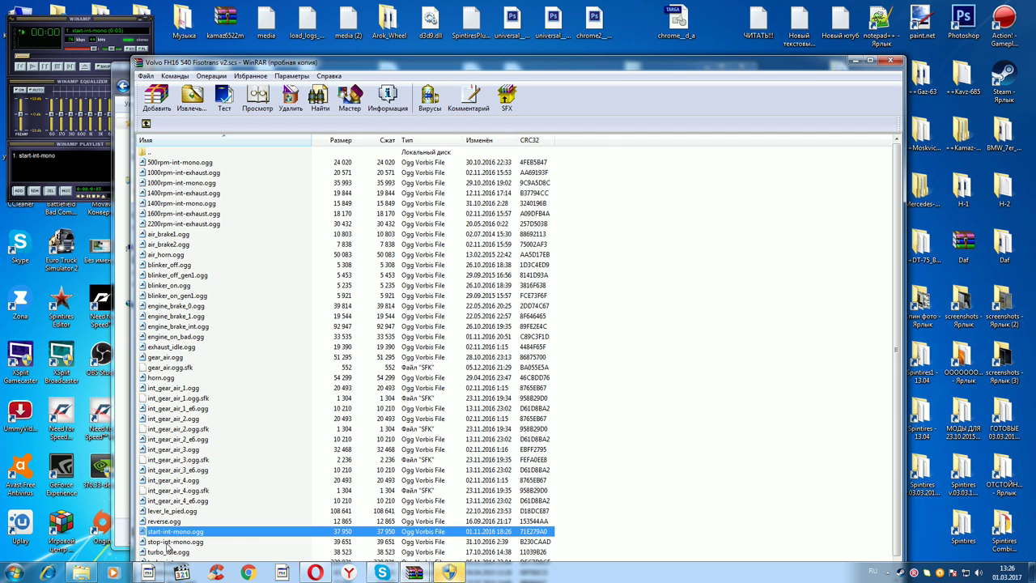
Step: Play the interior sounds stop-int-mono.ogg, ventilo.ogg, turbo_int.ogg and turbo_idle.ogg, finishing with stop-int-mono.ogg again
{"action": "scroll", "coordinate": [186, 523], "scroll_direction": "down", "scroll_amount": 1}
{"action": "double_click", "coordinate": [186, 523]}
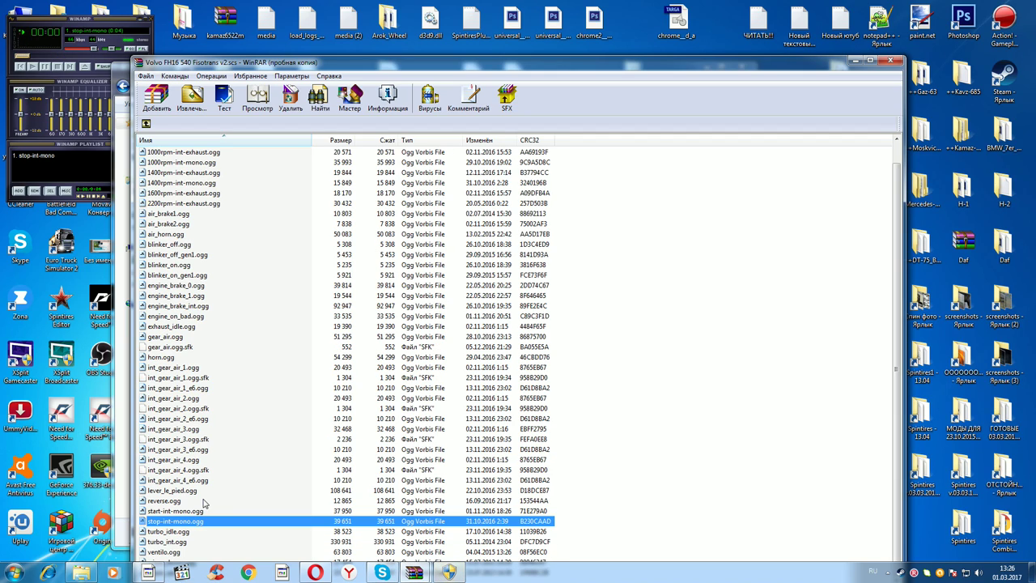
{"action": "double_click", "coordinate": [162, 553]}
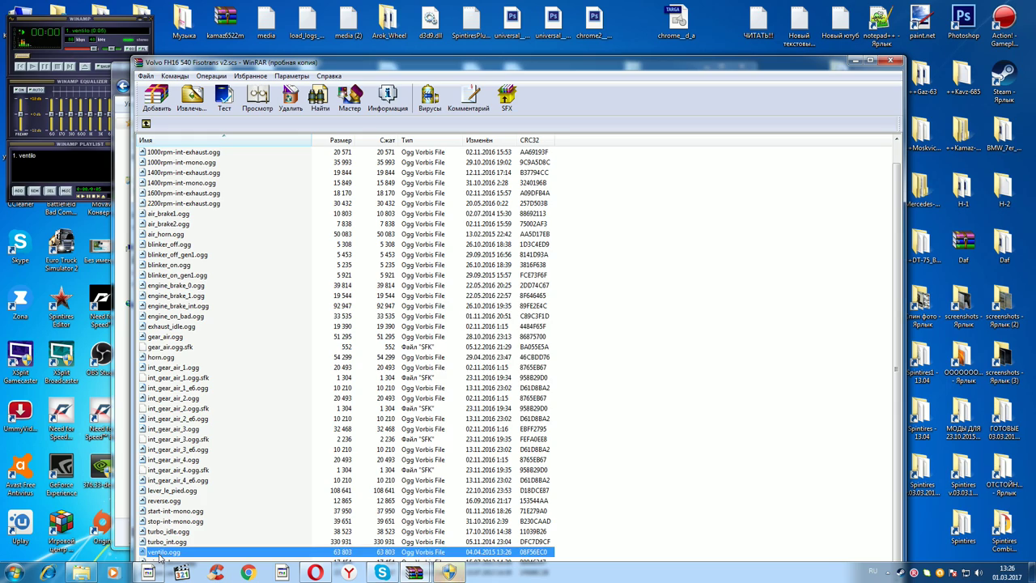
{"action": "double_click", "coordinate": [162, 542]}
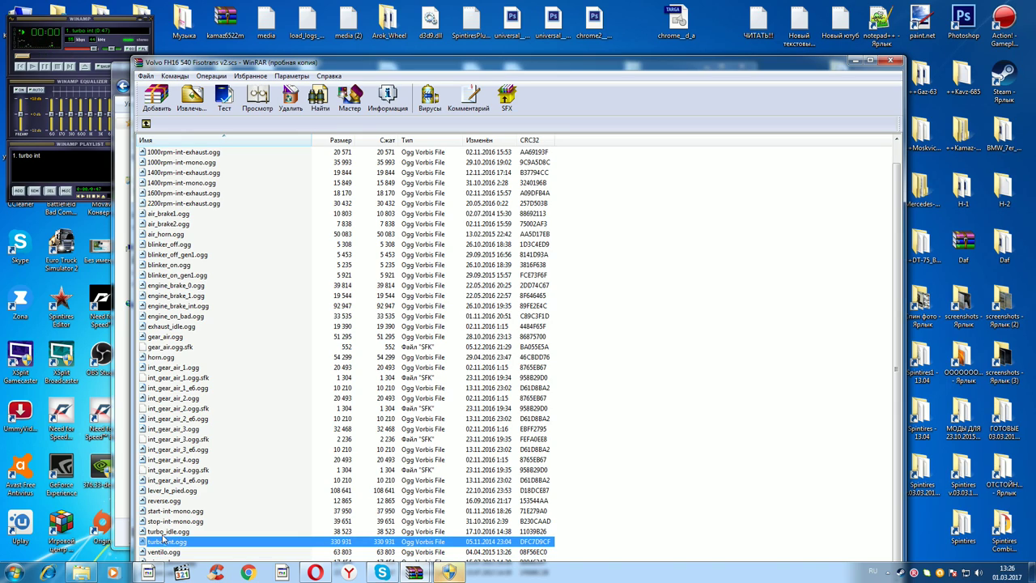
{"action": "double_click", "coordinate": [162, 533]}
{"action": "double_click", "coordinate": [165, 522]}
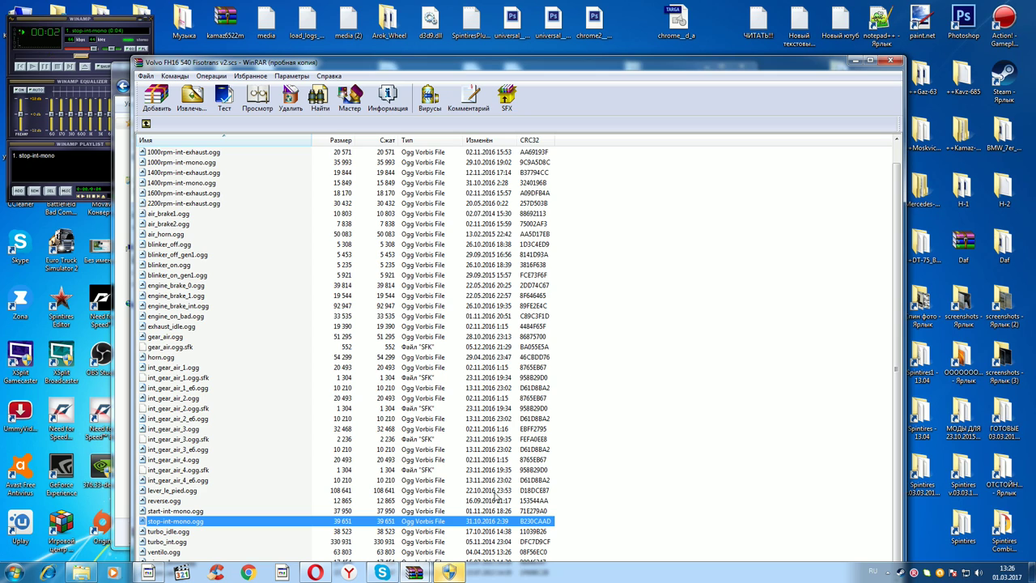
Step: Close the archive, decline the pending Winamp permission request, and close the player
{"action": "left_click", "coordinate": [890, 61]}
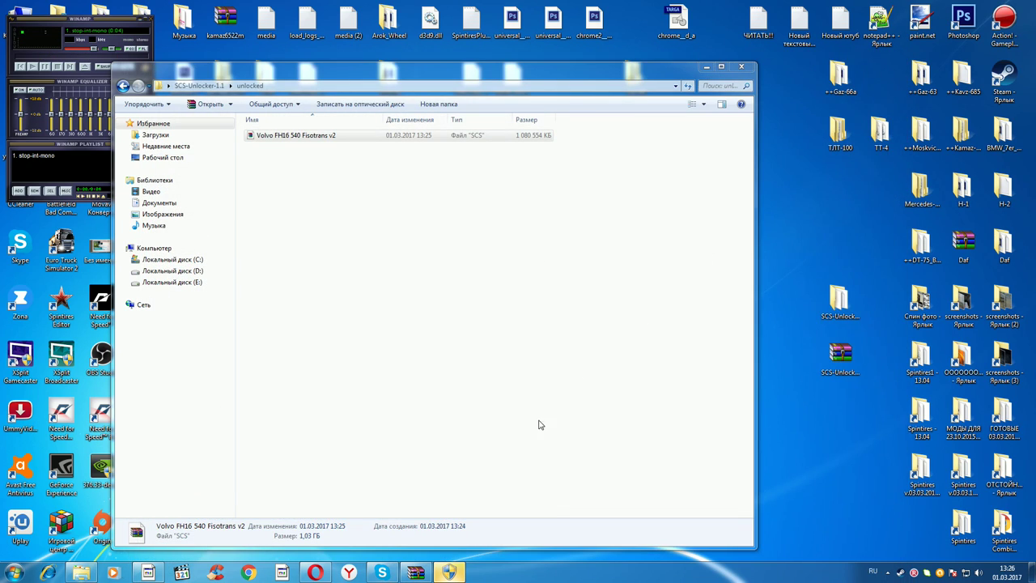
{"action": "left_click", "coordinate": [449, 572]}
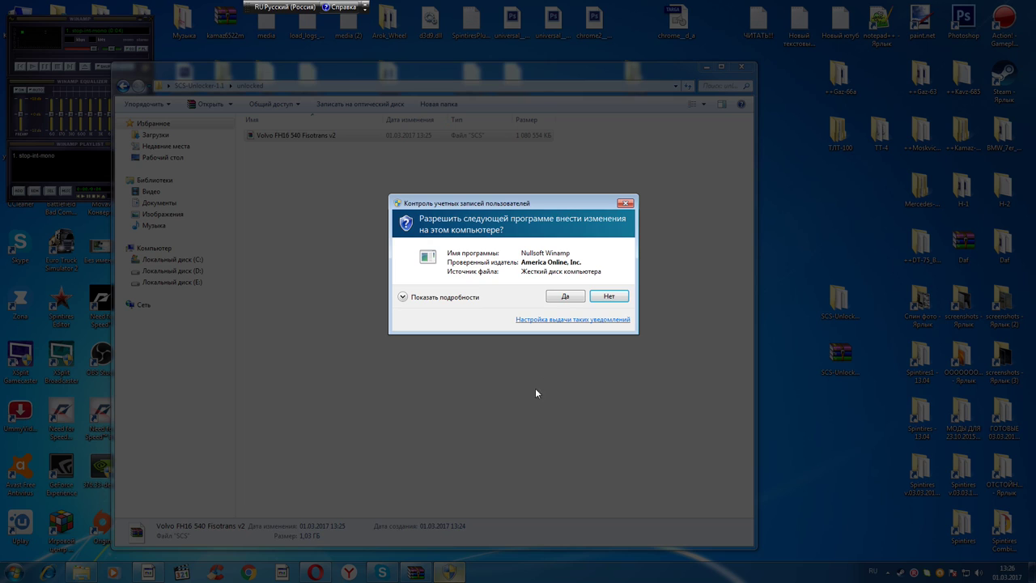
{"action": "left_click", "coordinate": [606, 296]}
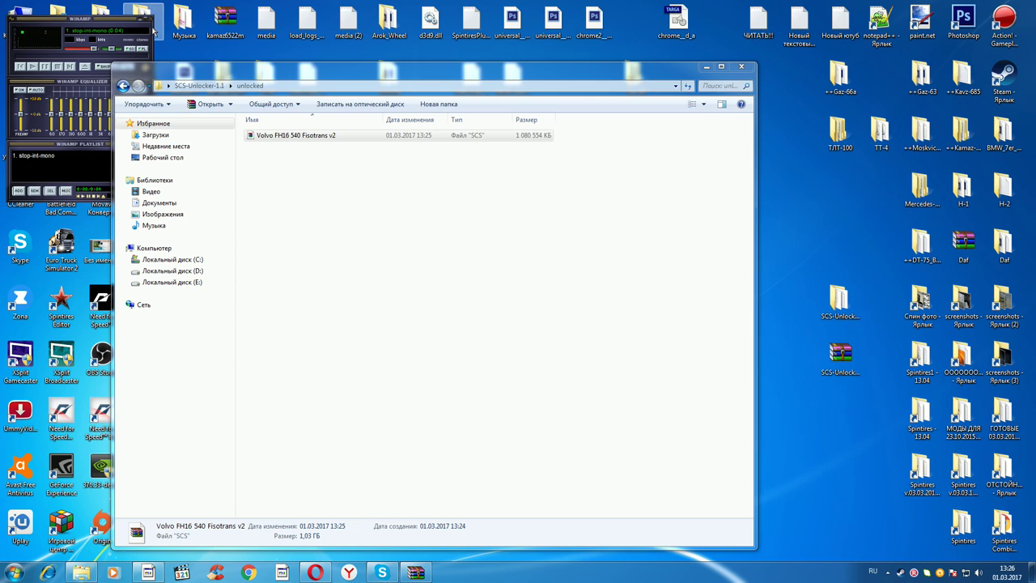
{"action": "left_click", "coordinate": [151, 21]}
Step: Delete the original Volvo FH16 540 Fisotrans v2 file from the SCS-Unlocker-1.1 folder and close the folder window
{"action": "left_click_drag", "start_coordinate": [305, 76], "coordinate": [357, 78]}
{"action": "left_click", "coordinate": [170, 87]}
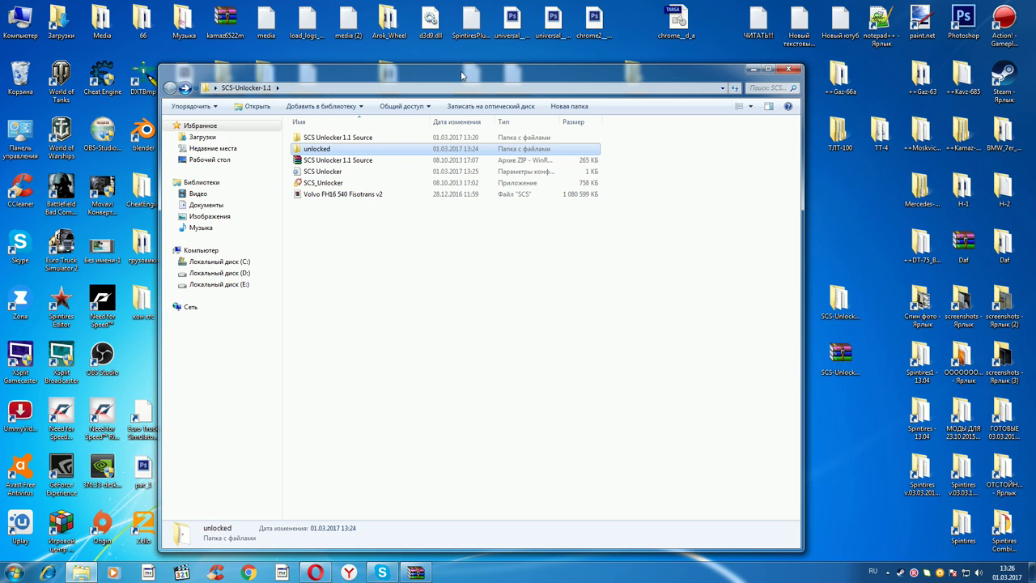
{"action": "right_click", "coordinate": [328, 196]}
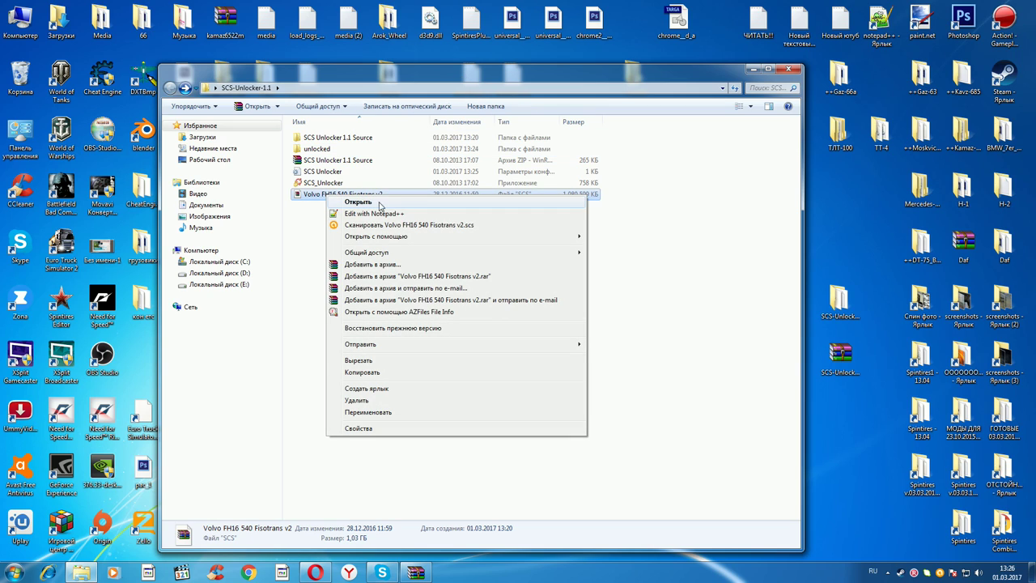
{"action": "left_click", "coordinate": [382, 400]}
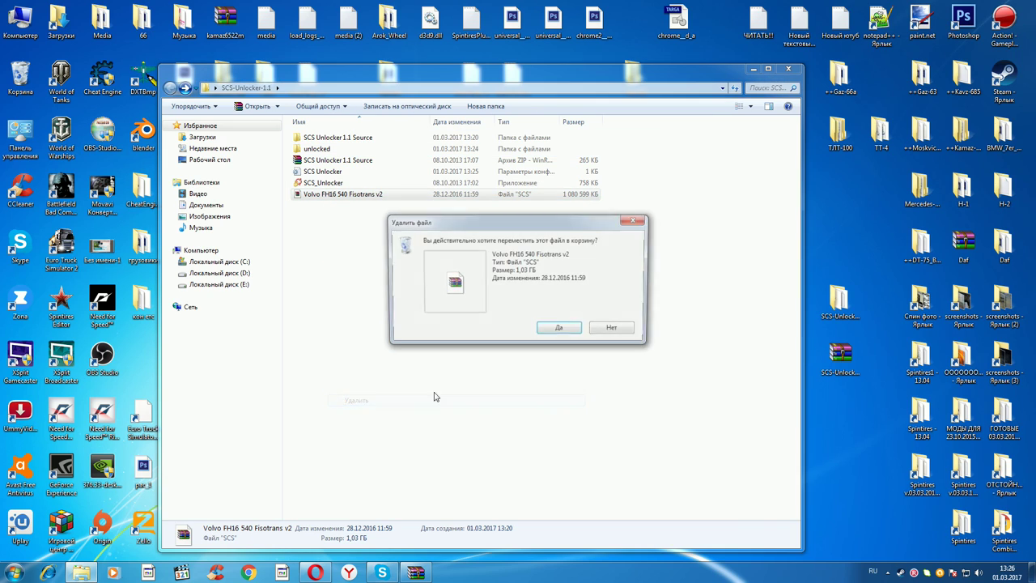
{"action": "left_click", "coordinate": [559, 330]}
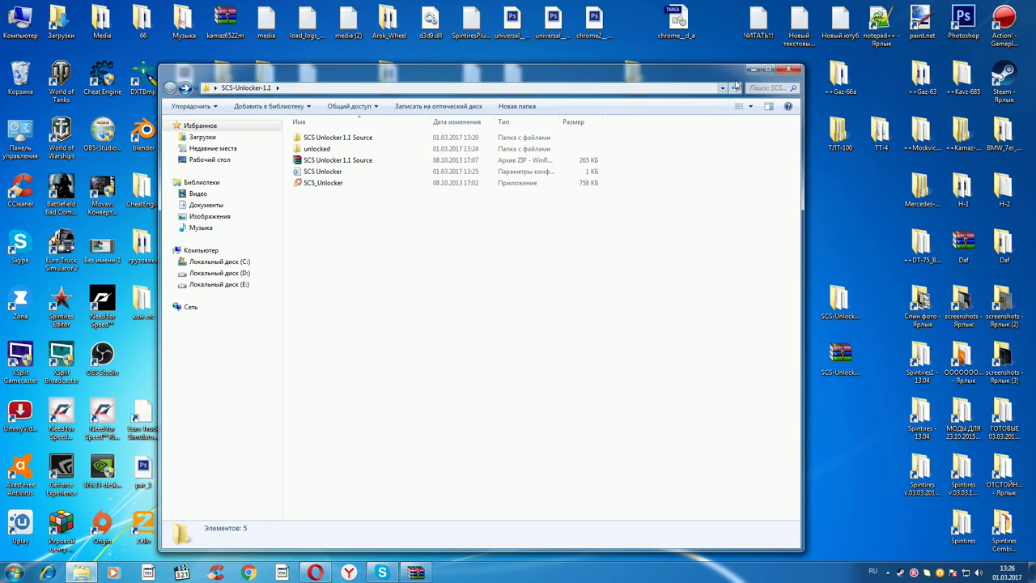
{"action": "left_click", "coordinate": [788, 68]}
Step: Delete the SCS-Unlocker-1.1 folder from the desktop and move the SCS-Unlocker-1.1 archive into its place
{"action": "left_click_drag", "start_coordinate": [806, 402], "coordinate": [807, 266]}
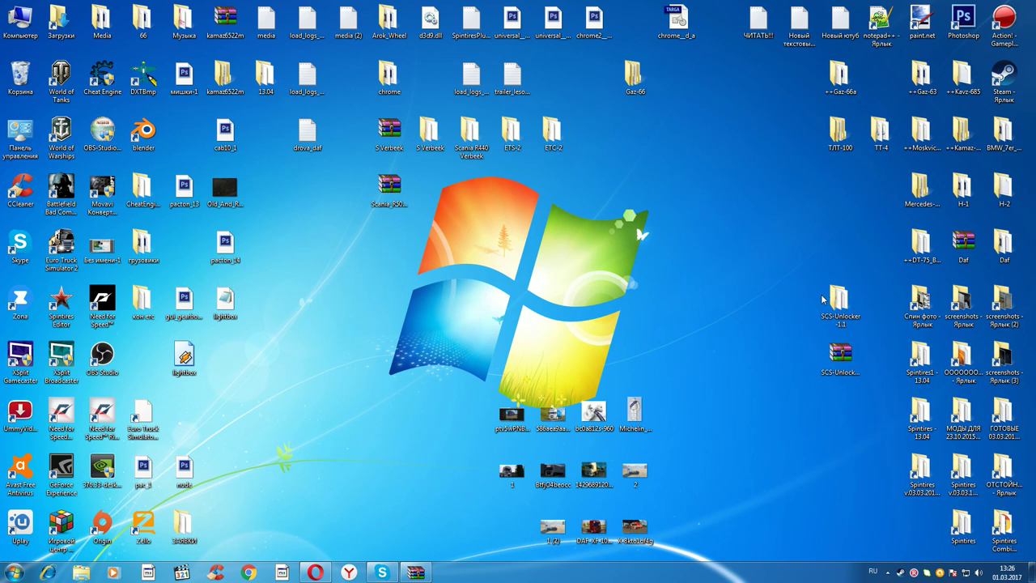
{"action": "right_click", "coordinate": [845, 301]}
{"action": "left_click", "coordinate": [847, 266]}
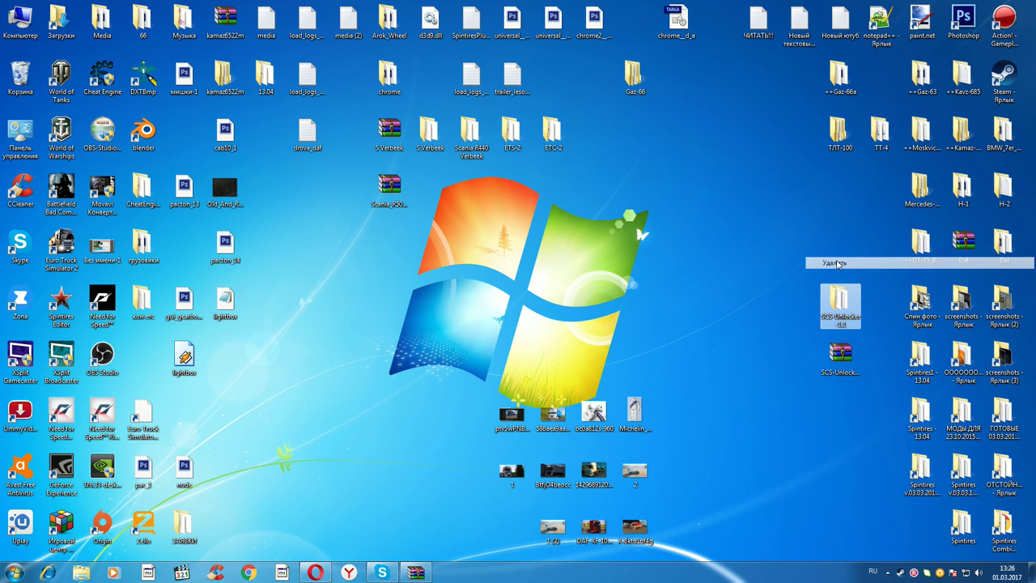
{"action": "left_click", "coordinate": [559, 324]}
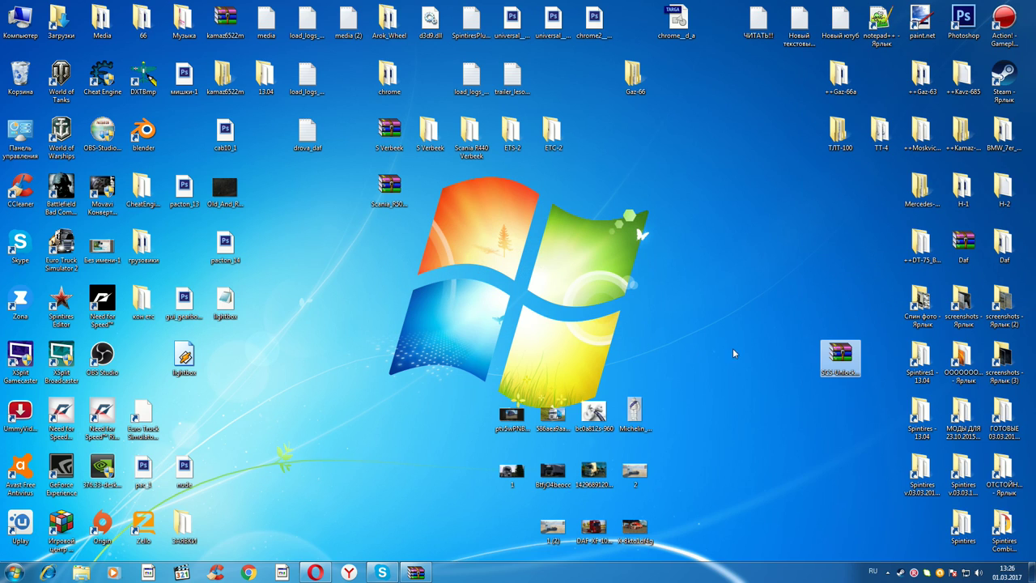
{"action": "left_click_drag", "start_coordinate": [822, 373], "coordinate": [823, 318]}
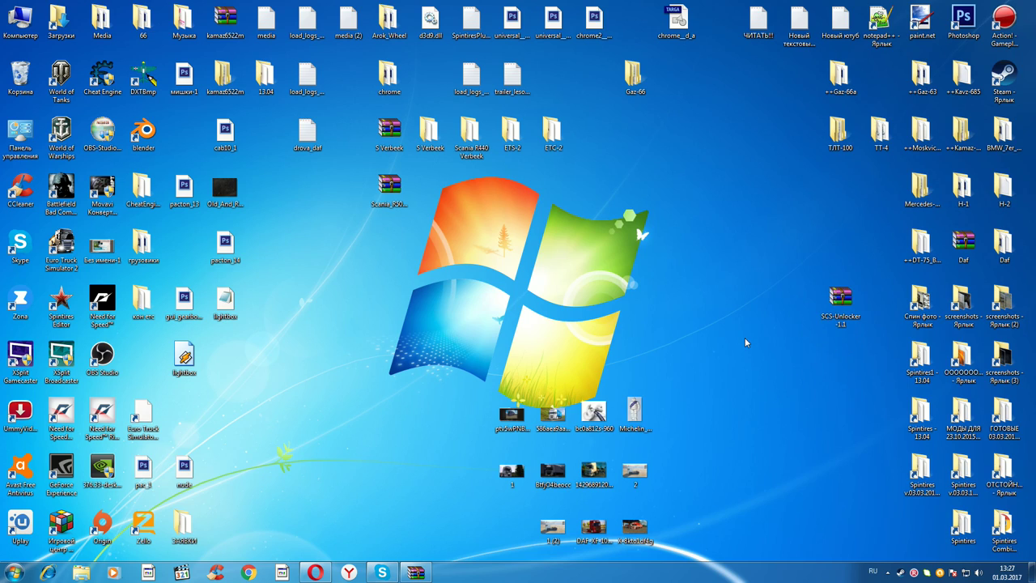